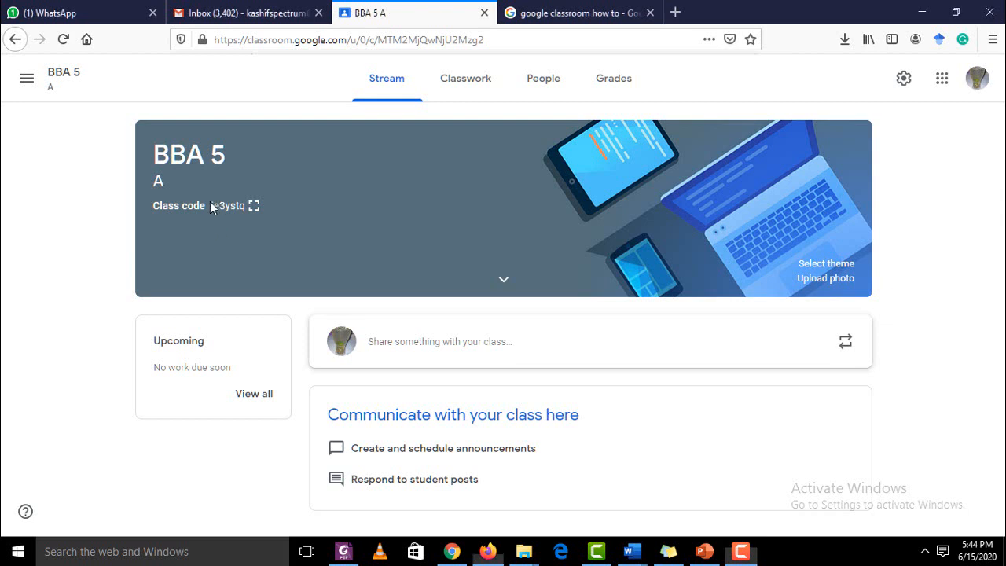
Copy the class code from the banner of the BBA 5 class stream
{"action": "left_click_drag", "start_coordinate": [210, 201], "coordinate": [246, 220]}
{"action": "key", "text": "ctrl+c"}
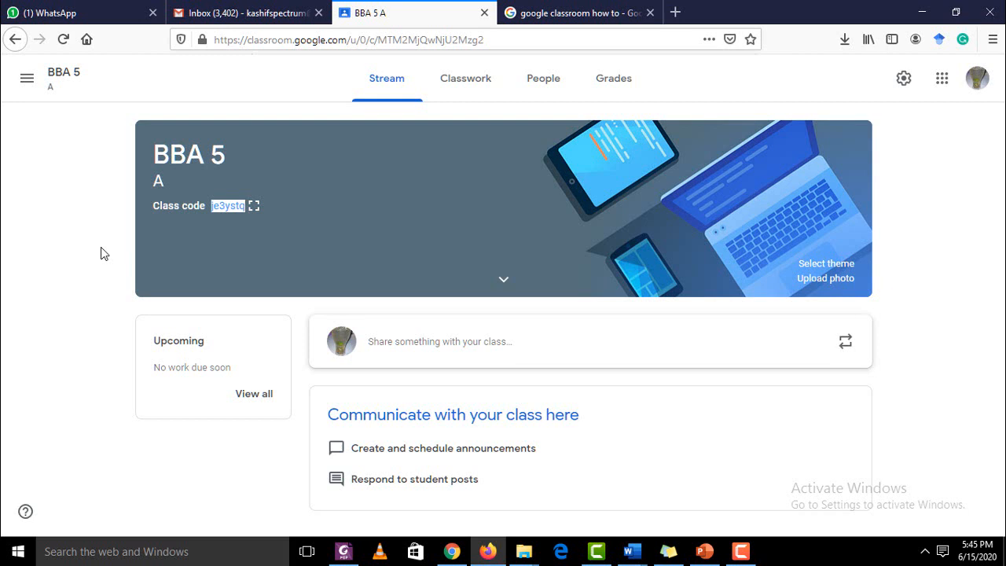
{"action": "left_click", "coordinate": [213, 206]}
View the student invitation form among the people of the BBA 5 class, and close it without inviting anyone
{"action": "left_click", "coordinate": [548, 83]}
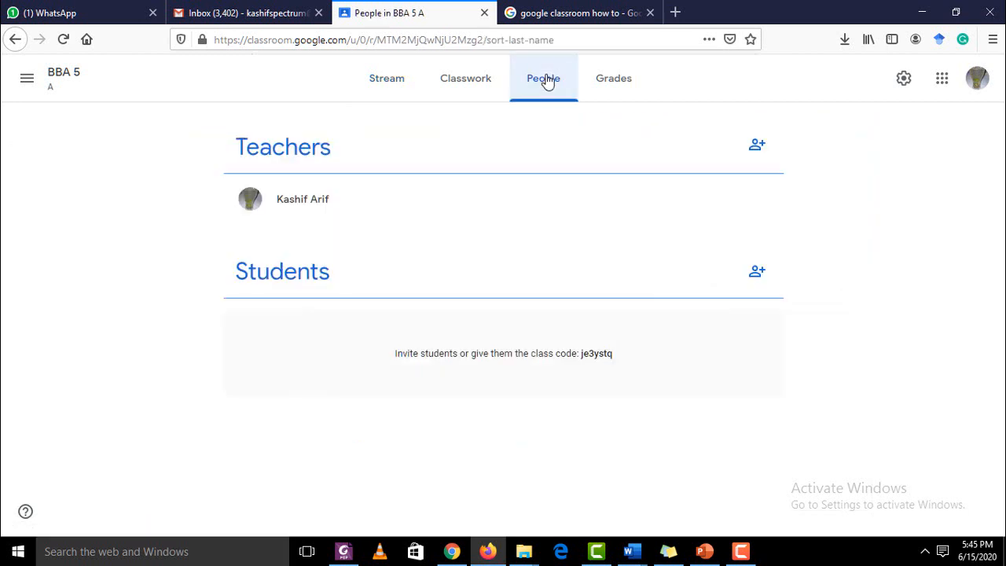
{"action": "left_click", "coordinate": [755, 273]}
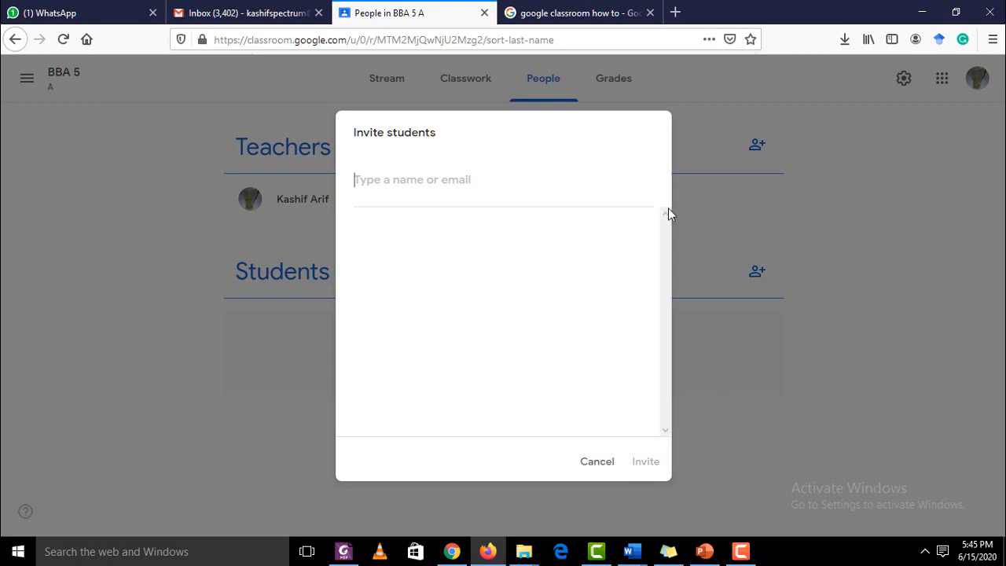
{"action": "left_click", "coordinate": [597, 462]}
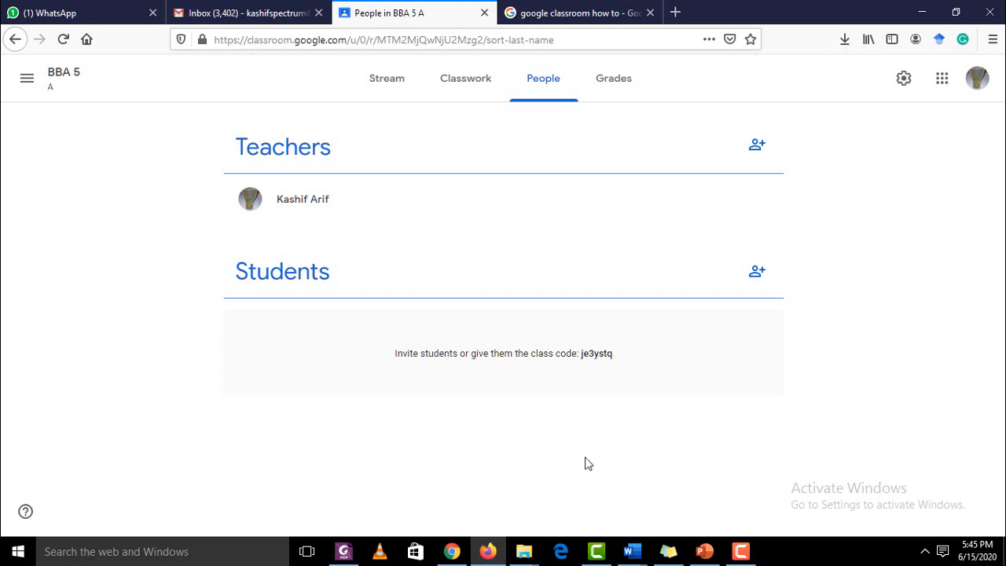
Switch to the student account's Gmail in Chrome and open Google Classroom from its list of Google apps
{"action": "left_click", "coordinate": [452, 552]}
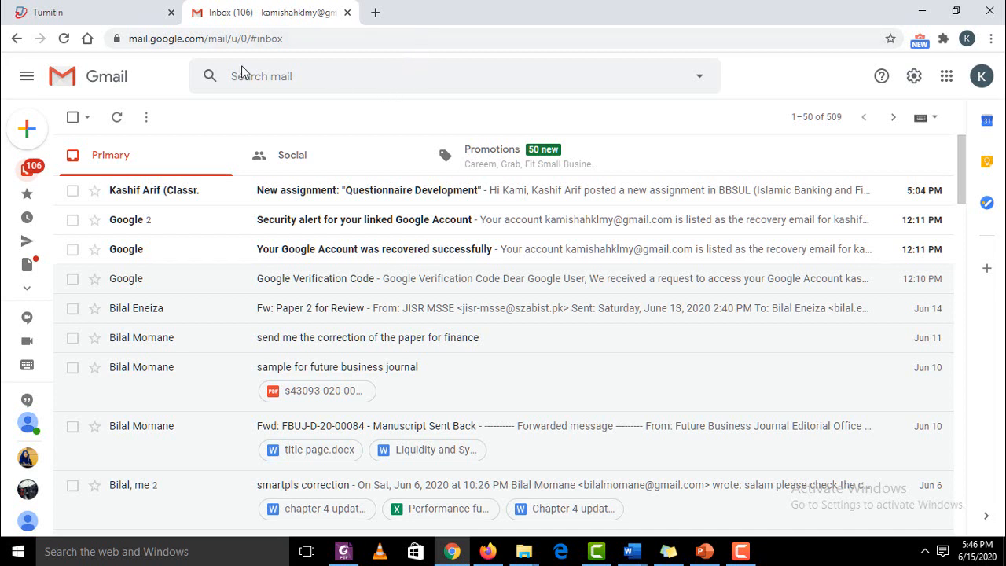
{"action": "left_click", "coordinate": [947, 79]}
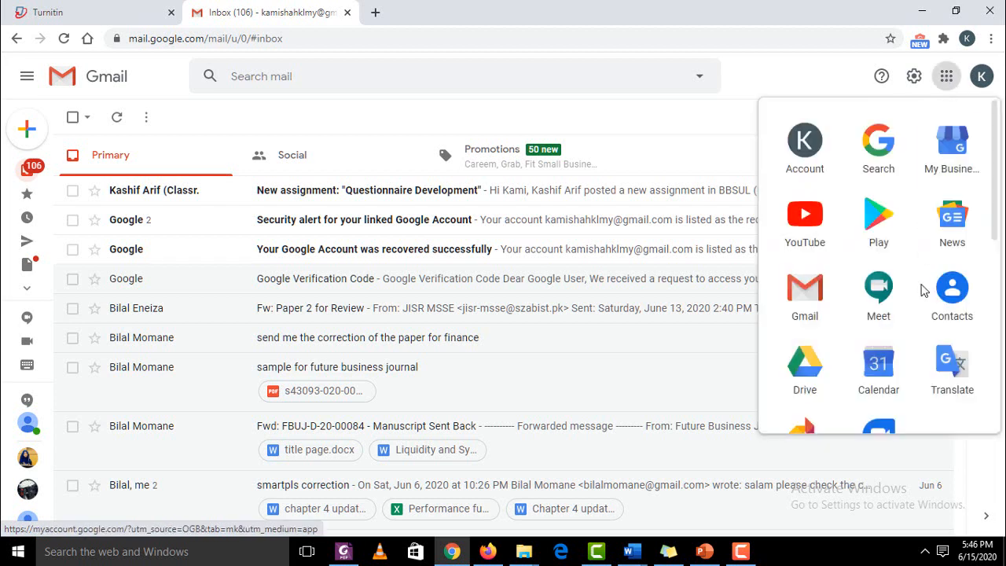
{"action": "scroll", "coordinate": [921, 288], "scroll_direction": "down", "scroll_amount": 2}
{"action": "scroll", "coordinate": [921, 291], "scroll_direction": "down", "scroll_amount": 6}
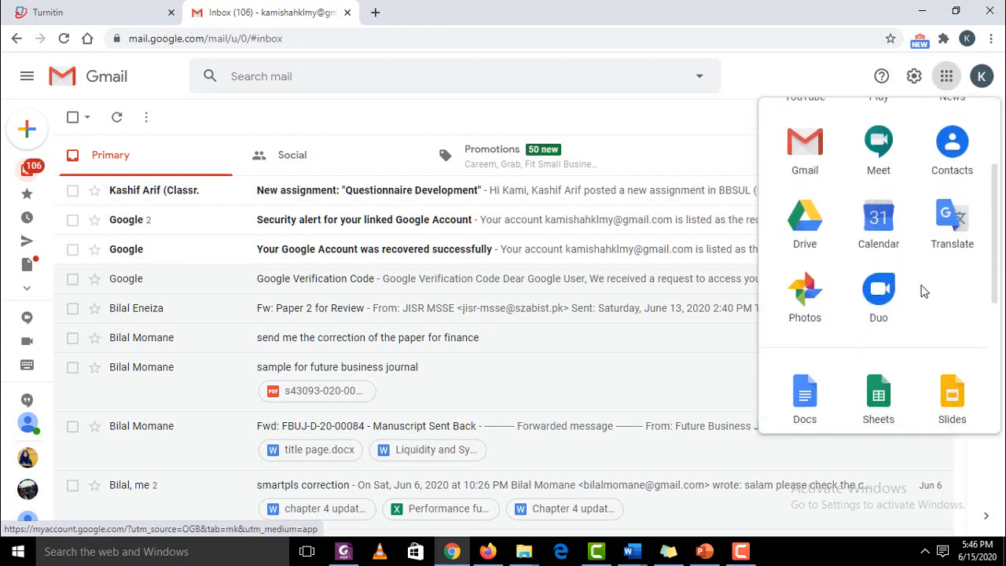
{"action": "scroll", "coordinate": [935, 315], "scroll_direction": "down", "scroll_amount": 2}
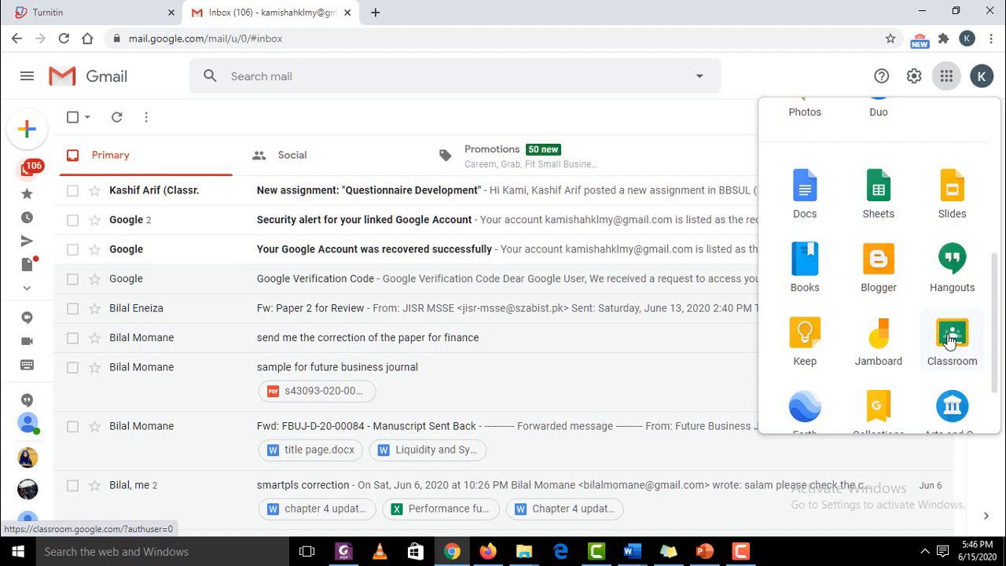
{"action": "left_click", "coordinate": [950, 338]}
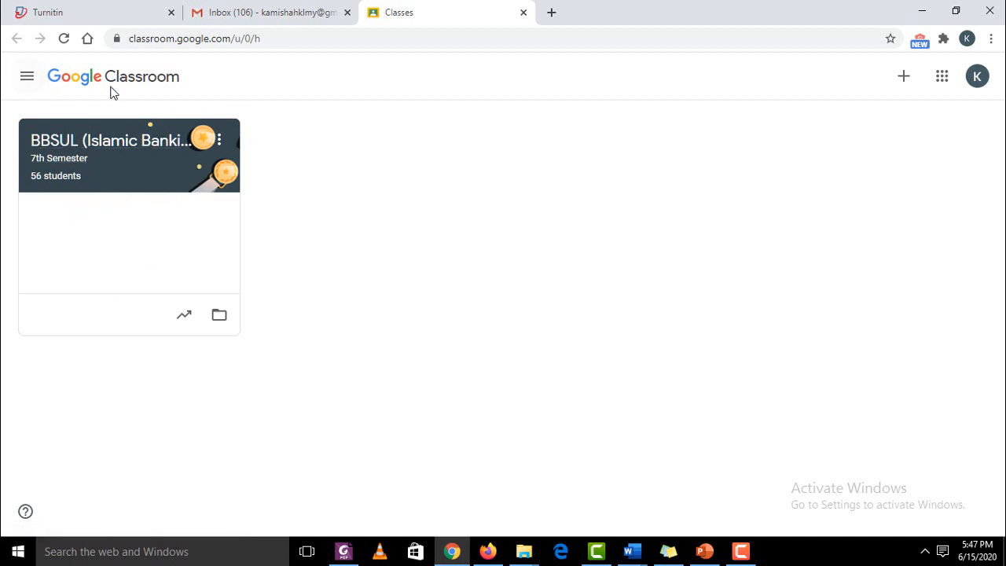
Open the form for joining a class in the student's Google Classroom
{"action": "left_click", "coordinate": [903, 79]}
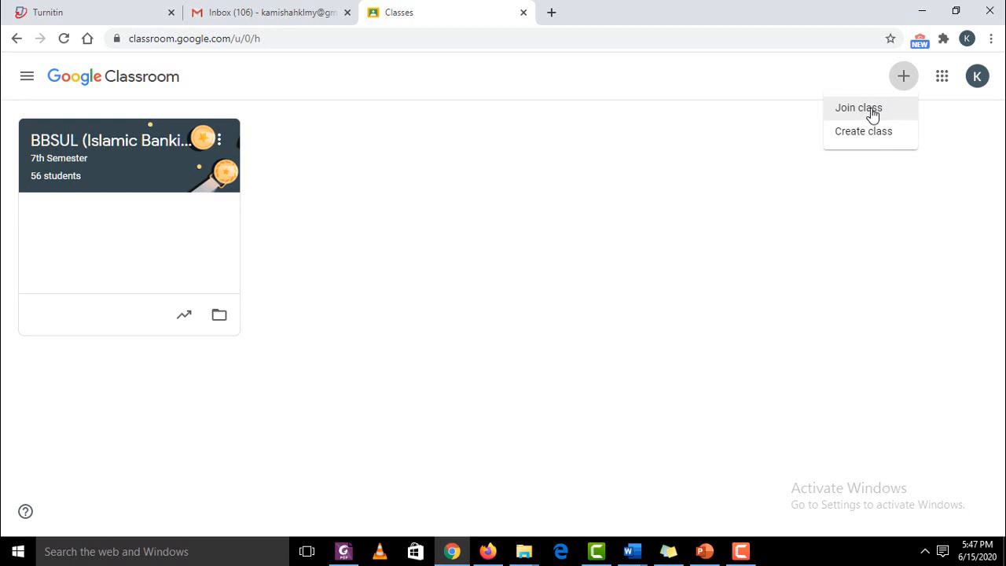
{"action": "left_click", "coordinate": [872, 115]}
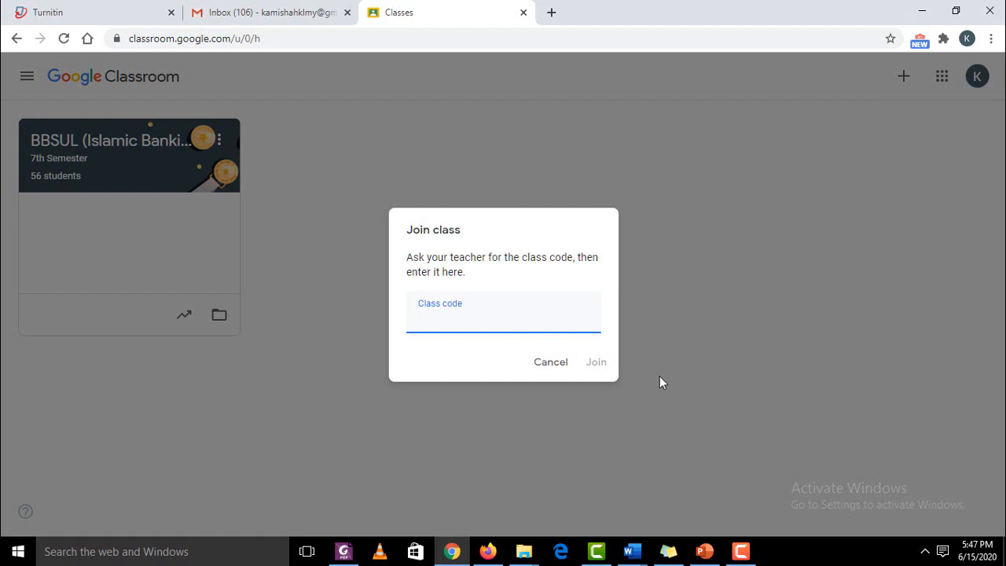
{"action": "key", "text": "alt+Tab"}
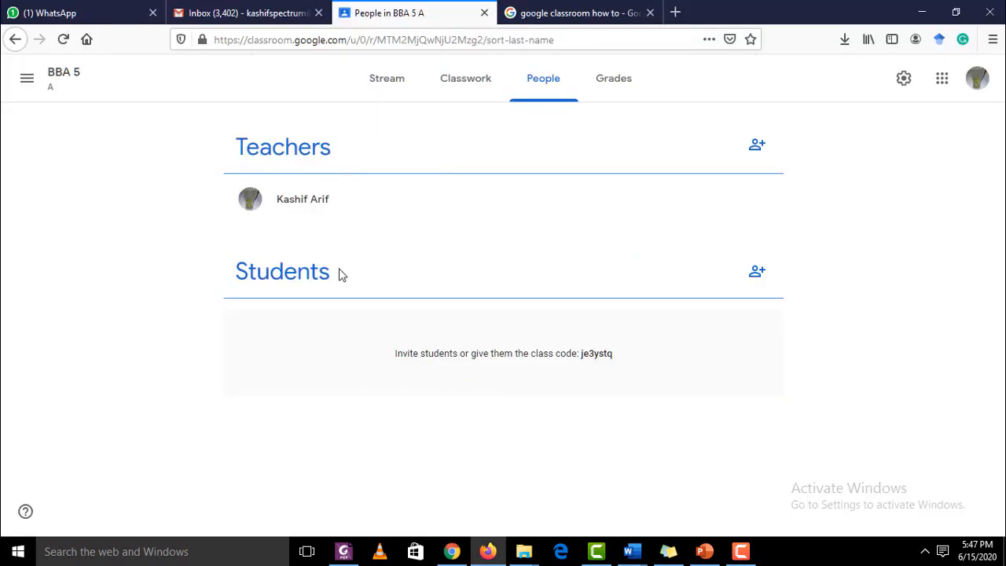
{"action": "left_click", "coordinate": [245, 9]}
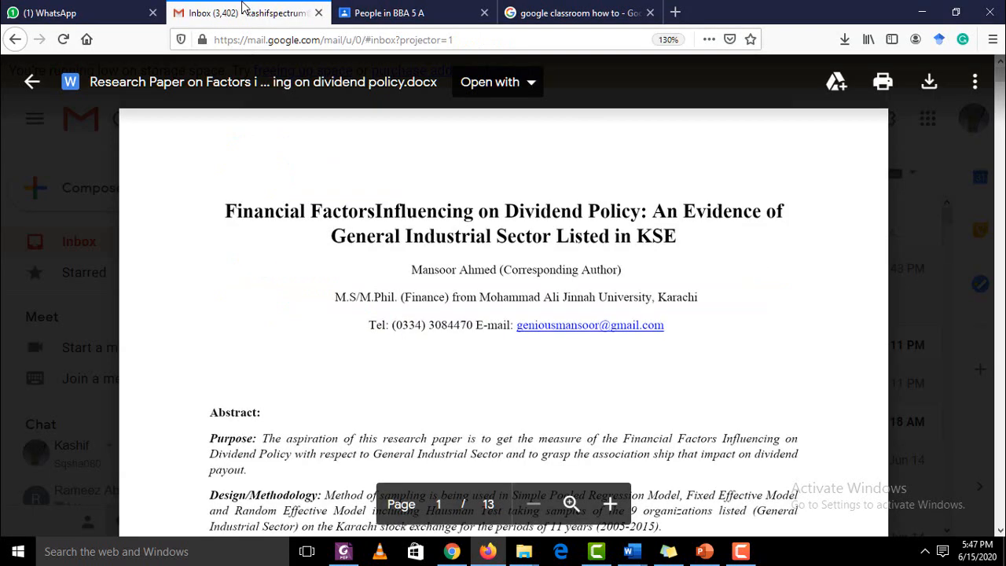
{"action": "left_click", "coordinate": [460, 10]}
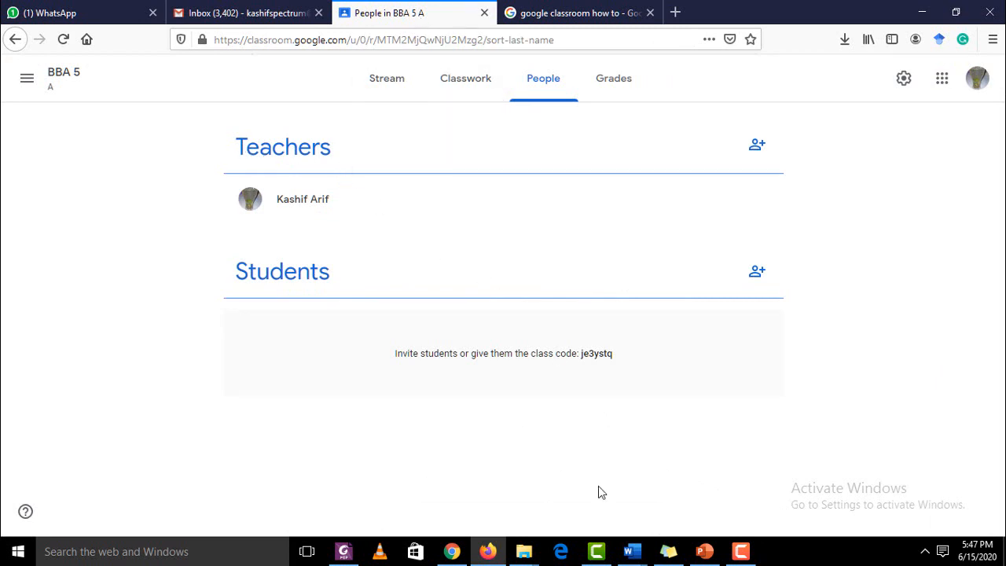
{"action": "left_click", "coordinate": [458, 554]}
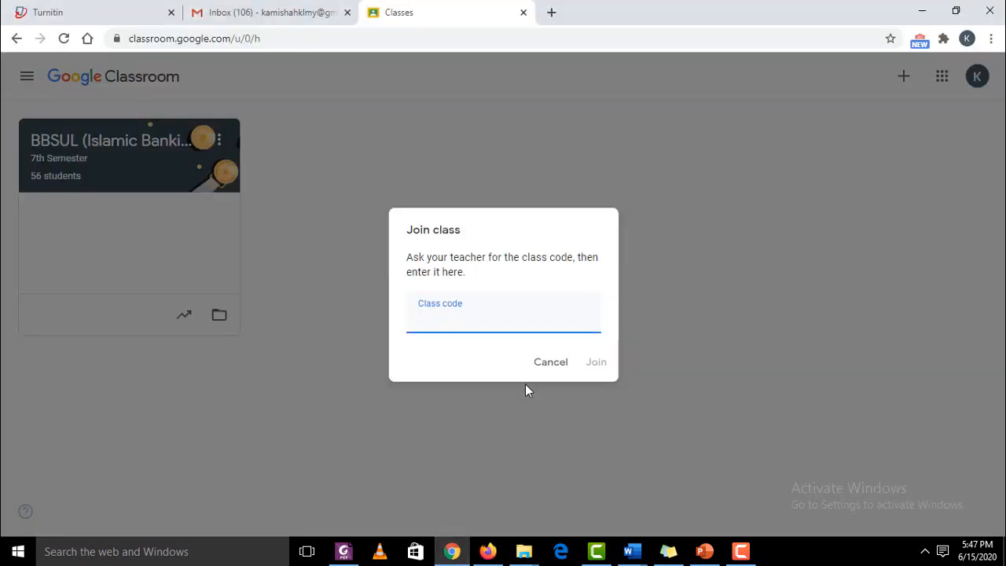
Join the class with the copied class code and dismiss the tip about creating posts
{"action": "key", "text": "ctrl+v"}
{"action": "left_click", "coordinate": [595, 366]}
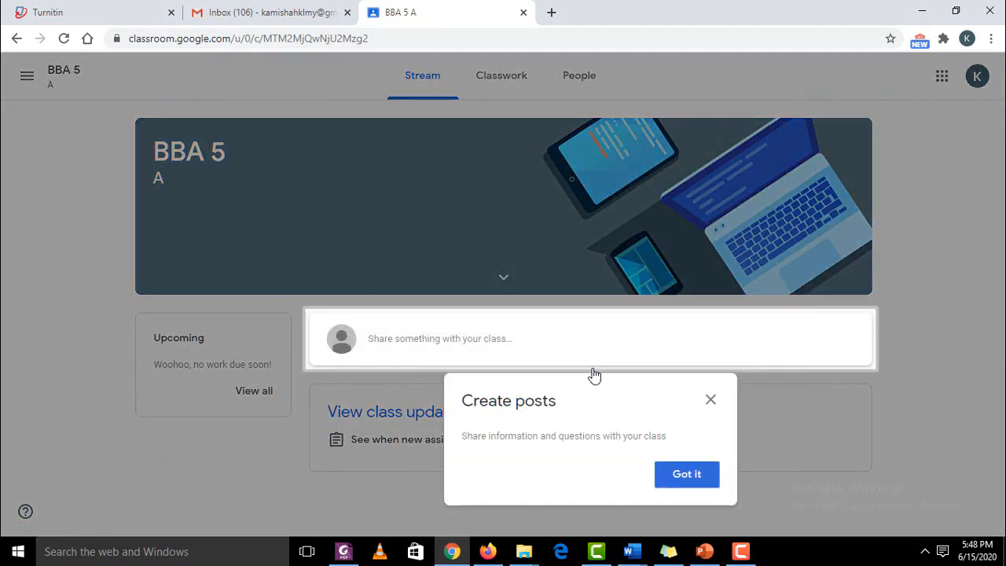
{"action": "left_click", "coordinate": [711, 399]}
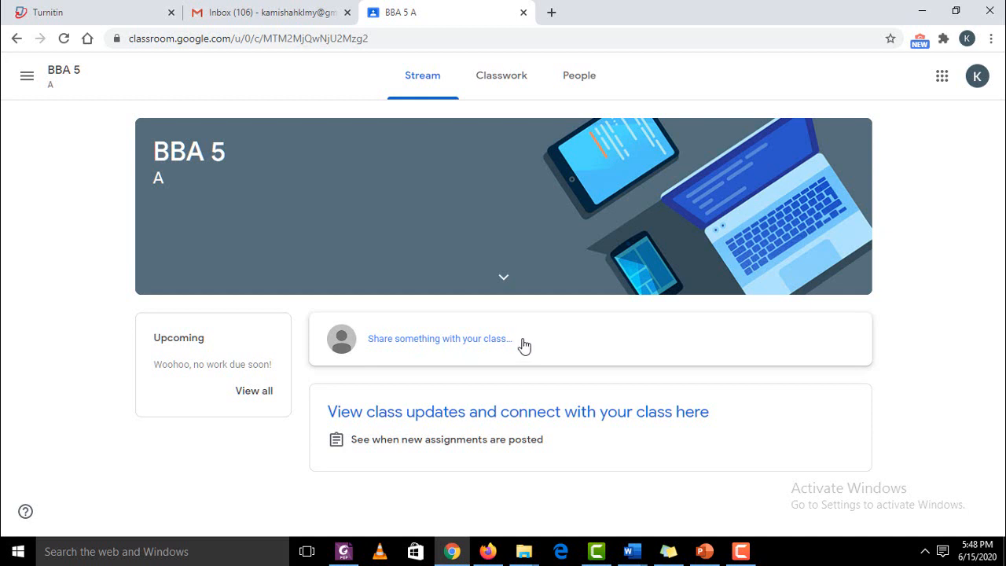
View the joined class's classwork and people as the student, dismissing the tip about tracking progress
{"action": "left_click", "coordinate": [506, 83]}
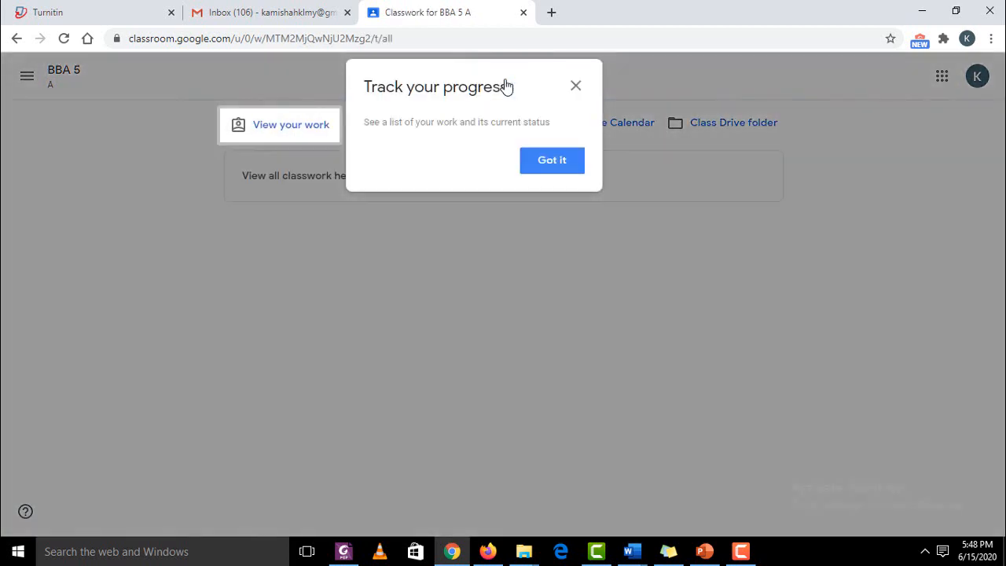
{"action": "left_click", "coordinate": [576, 86]}
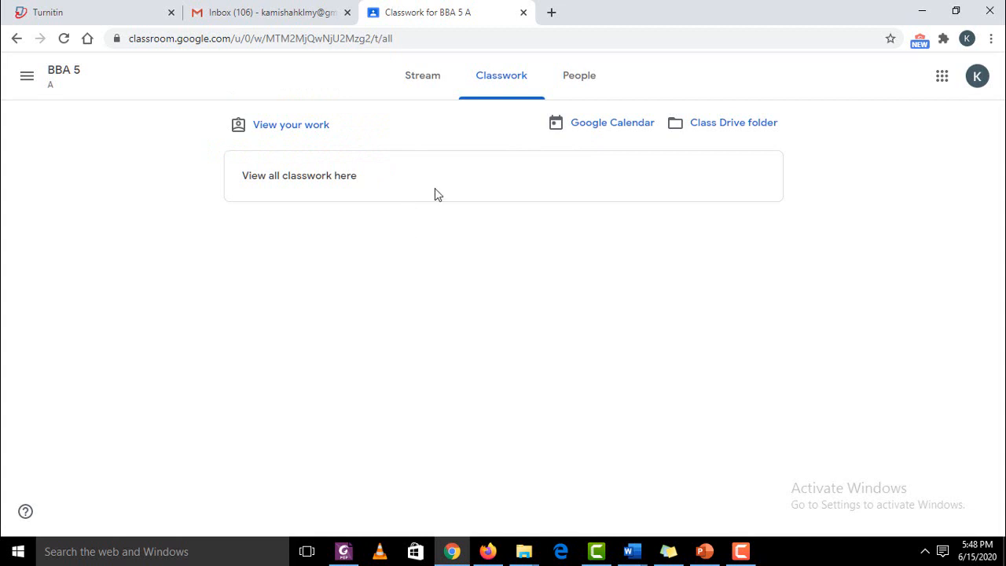
{"action": "left_click", "coordinate": [581, 76]}
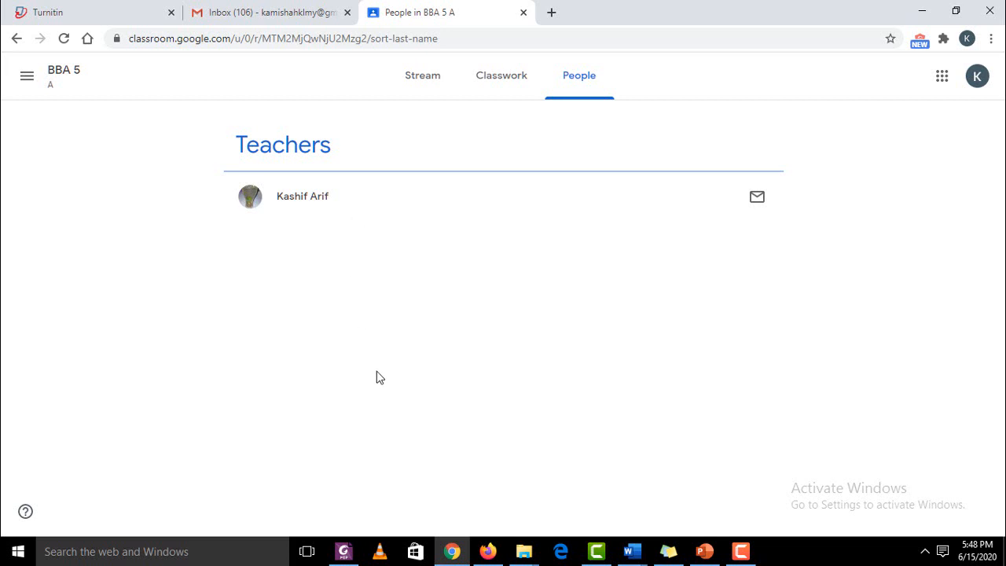
Switch to the teacher's Classroom in Firefox and check the BBA 5 student list for the new member
{"action": "left_click", "coordinate": [488, 551]}
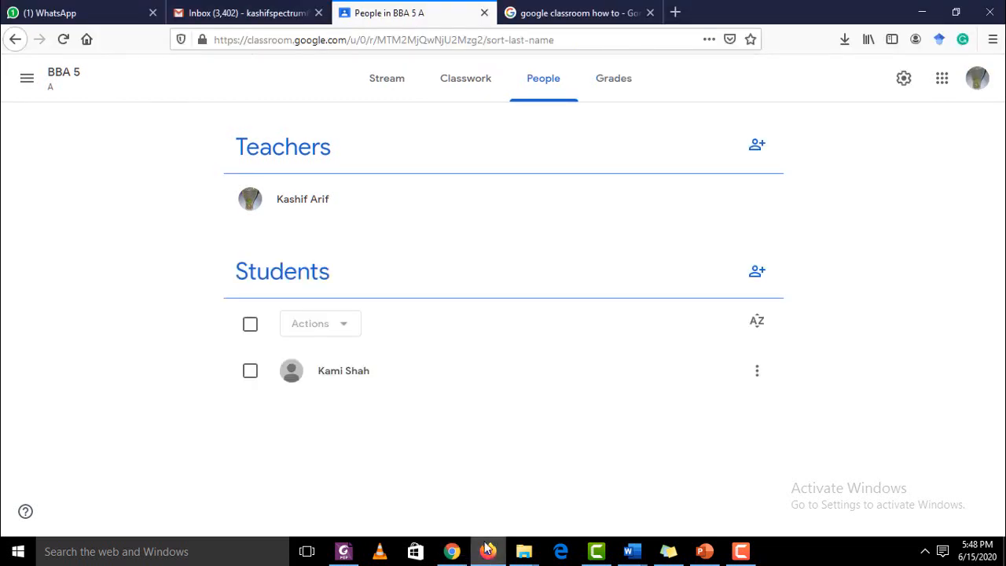
{"action": "left_click_drag", "start_coordinate": [386, 449], "coordinate": [473, 296]}
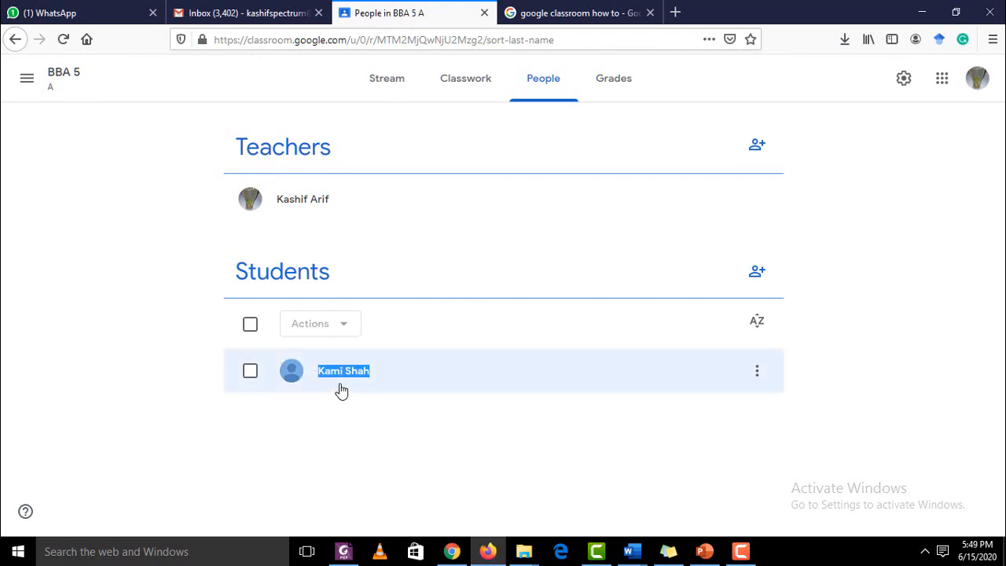
{"action": "left_click", "coordinate": [358, 414]}
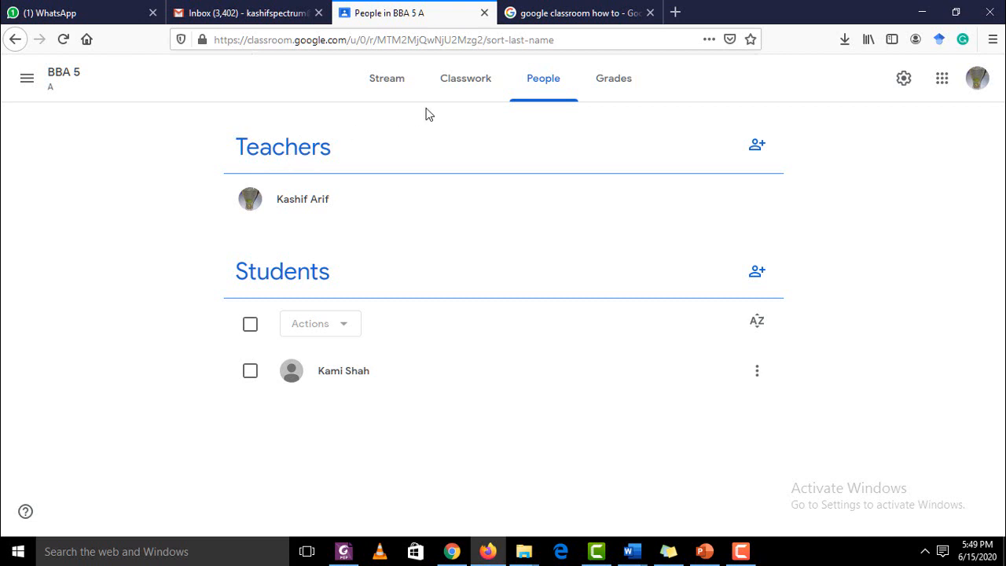
Create a new assignment titled "literature" in the BBA 5 classwork, leaving the instructions empty
{"action": "left_click", "coordinate": [457, 90]}
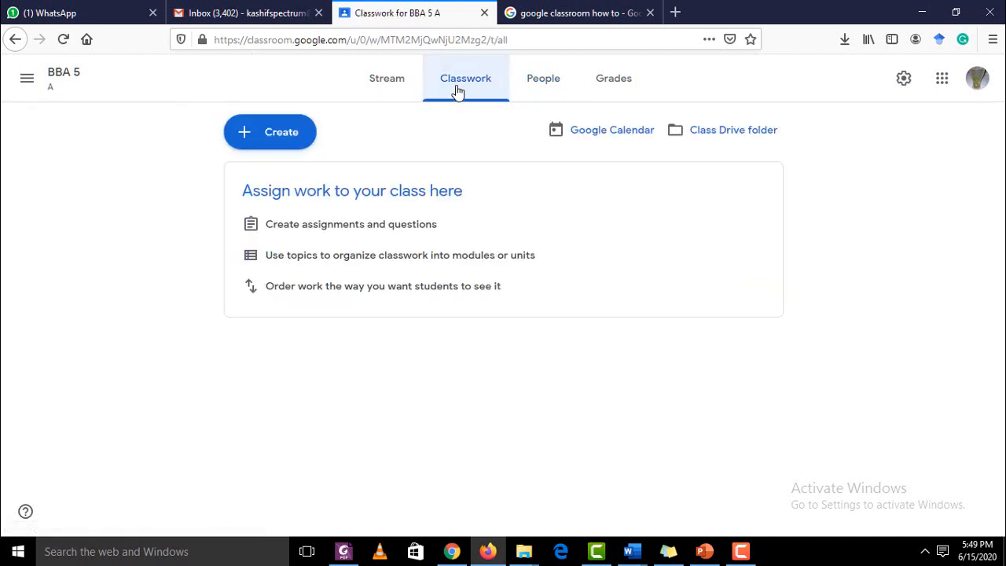
{"action": "left_click", "coordinate": [270, 147]}
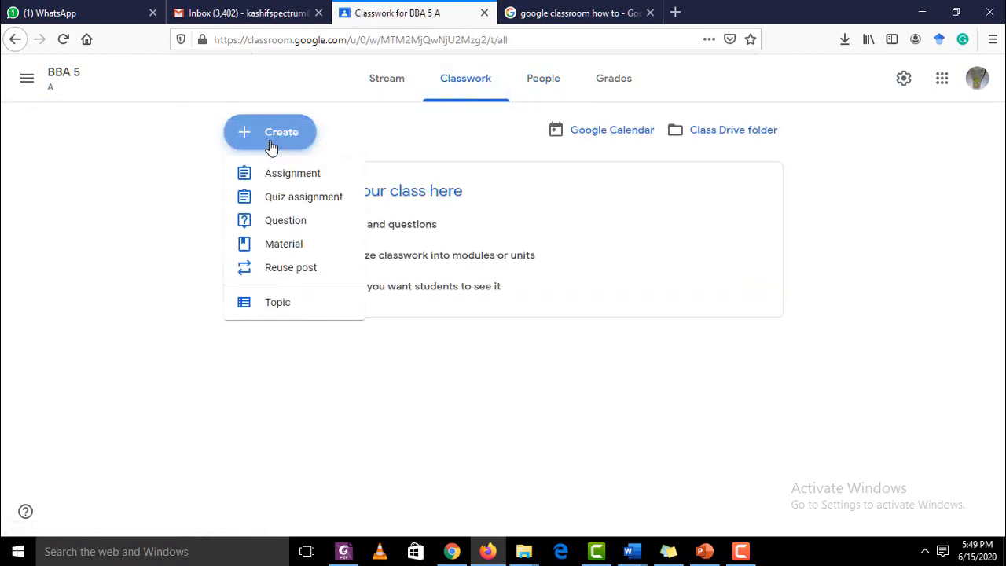
{"action": "left_click", "coordinate": [279, 180]}
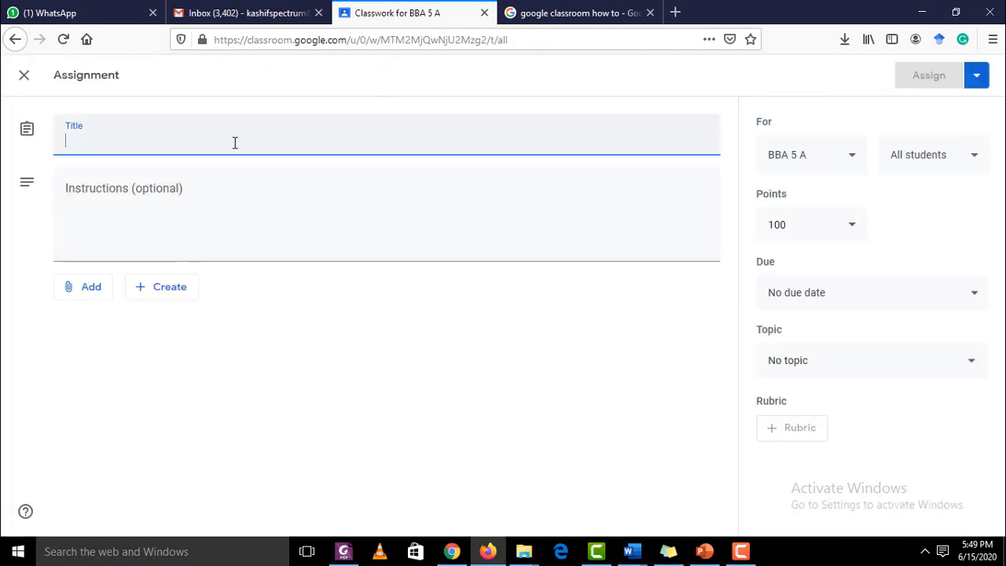
{"action": "type", "text": "literature"}
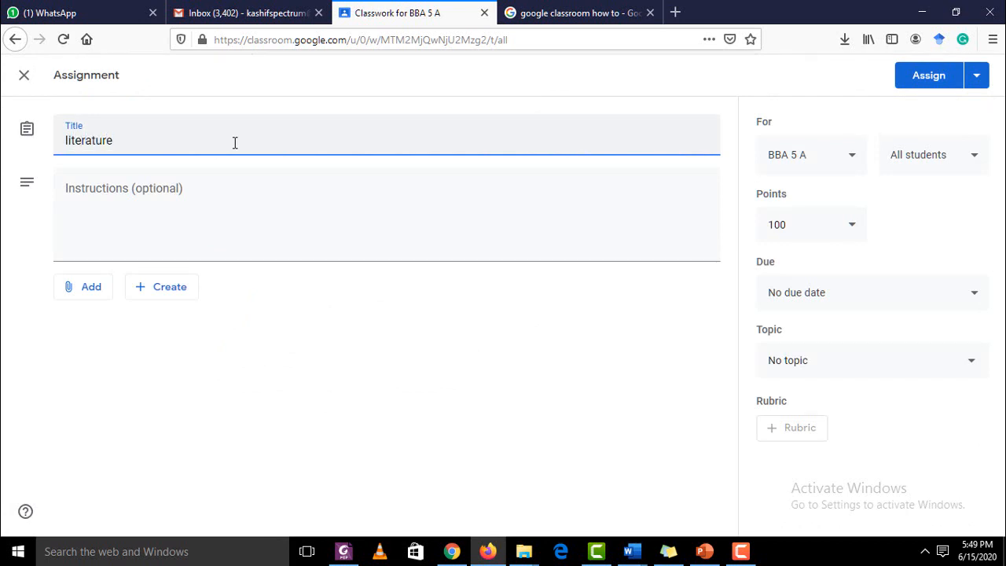
{"action": "left_click", "coordinate": [146, 218]}
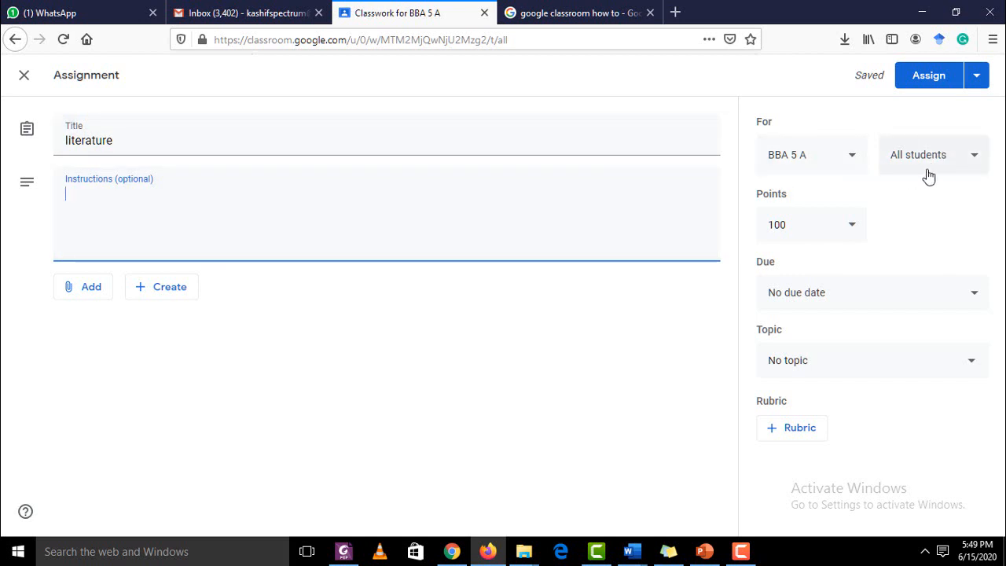
Set the points of the literature assignment to 5
{"action": "left_click", "coordinate": [848, 227]}
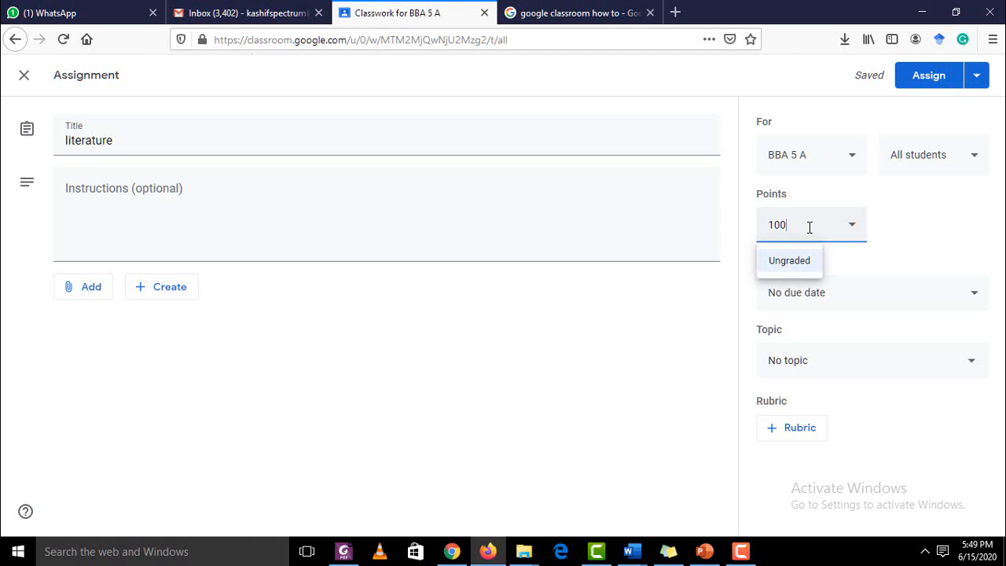
{"action": "key", "text": "BackSpace"}
{"action": "key", "text": "BackSpace"}
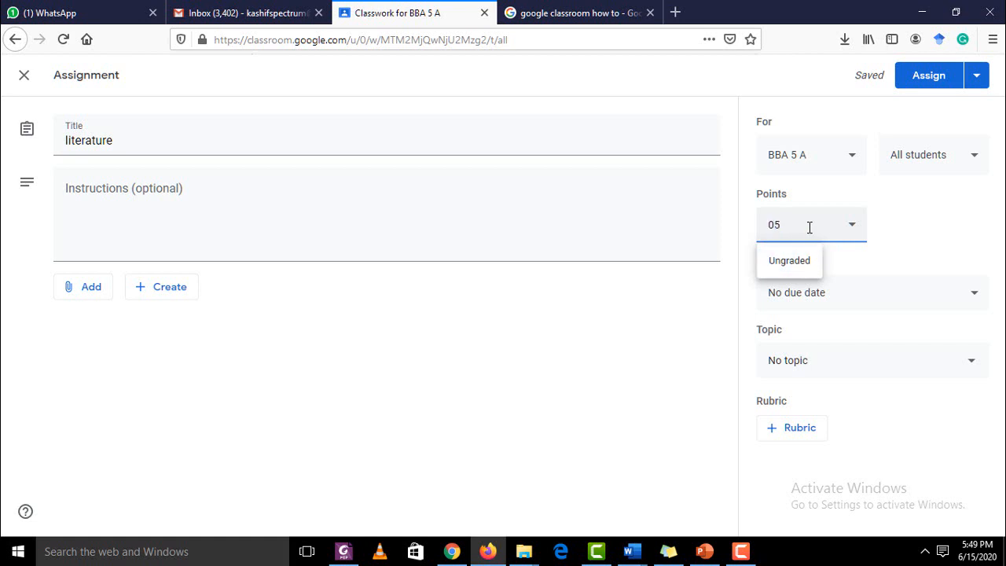
{"action": "left_click", "coordinate": [633, 401]}
Set the assignment's due date to Jun 17, 2020 with a due time of 11:59 PM
{"action": "left_click", "coordinate": [840, 299]}
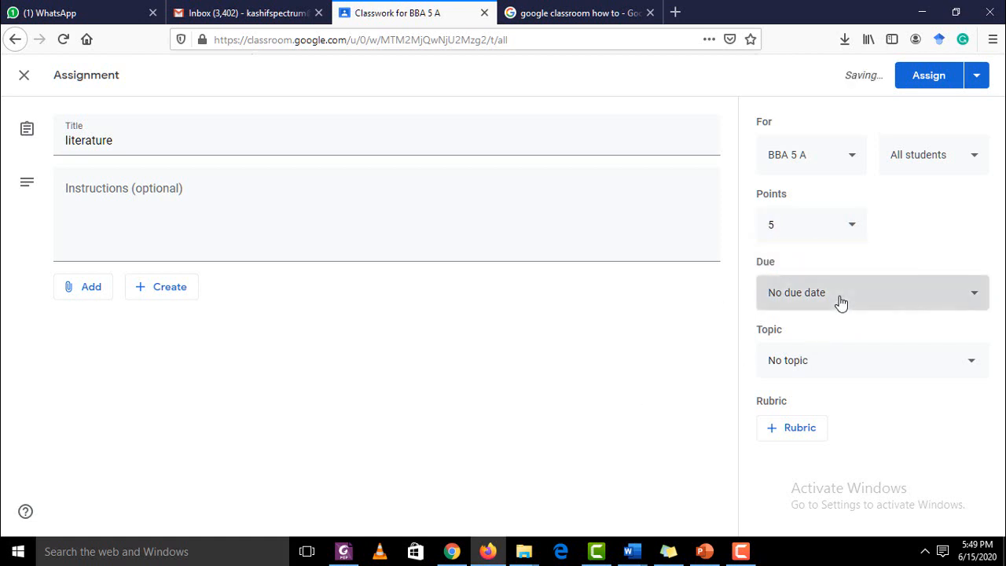
{"action": "left_click", "coordinate": [876, 354]}
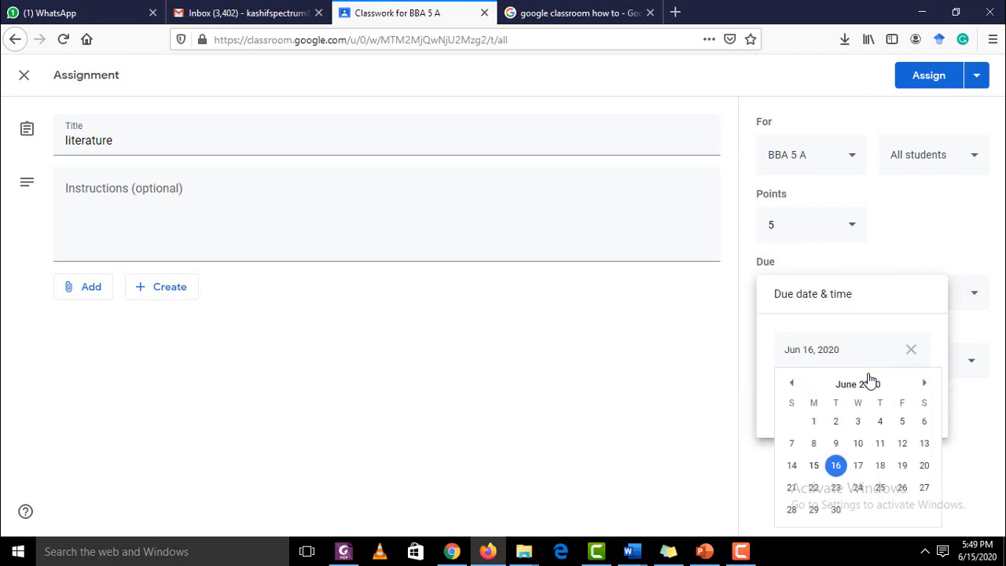
{"action": "left_click", "coordinate": [858, 467]}
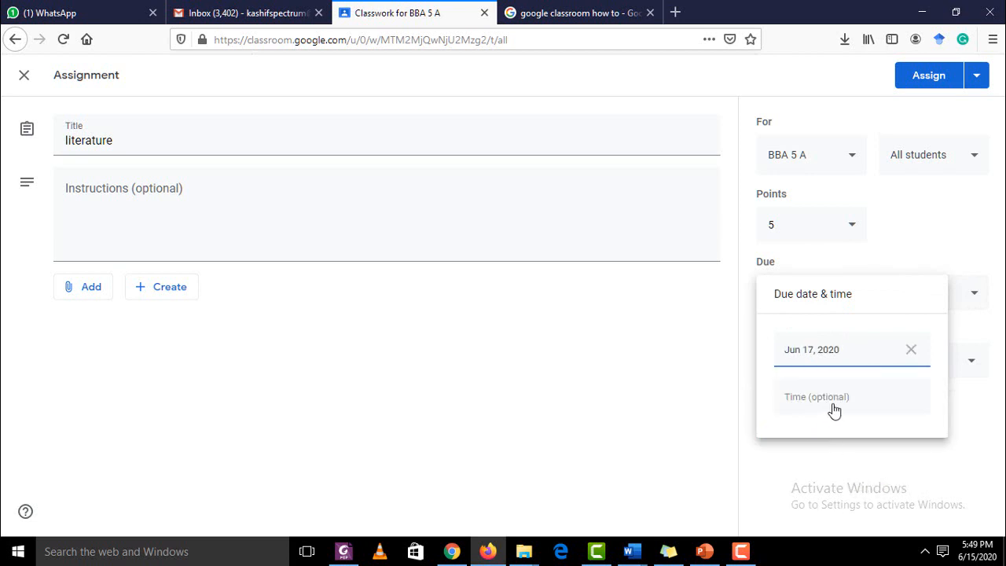
{"action": "left_click", "coordinate": [865, 395]}
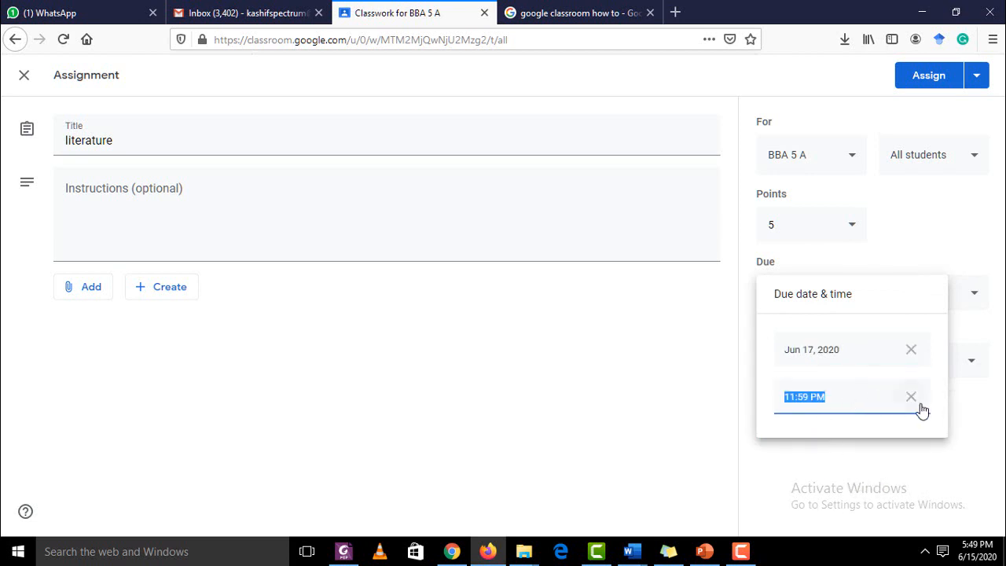
{"action": "left_click", "coordinate": [702, 411]}
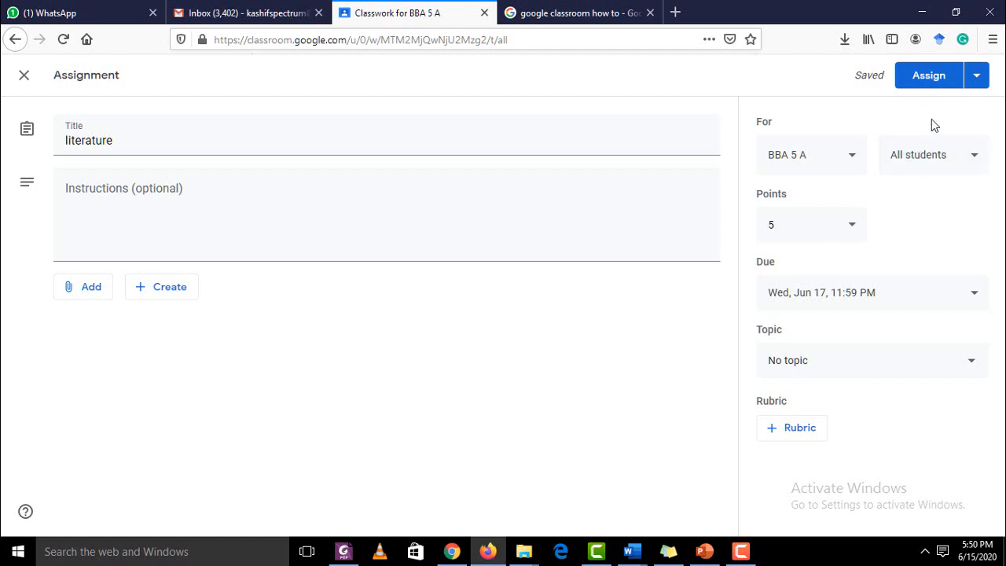
Assign the literature assignment to the class and open its student work page
{"action": "left_click", "coordinate": [927, 88]}
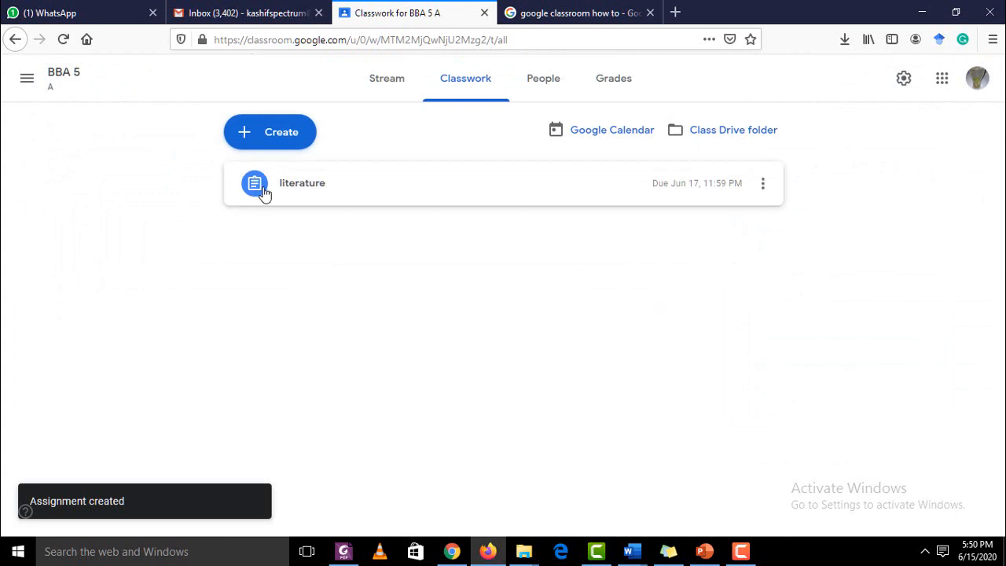
{"action": "left_click", "coordinate": [320, 195]}
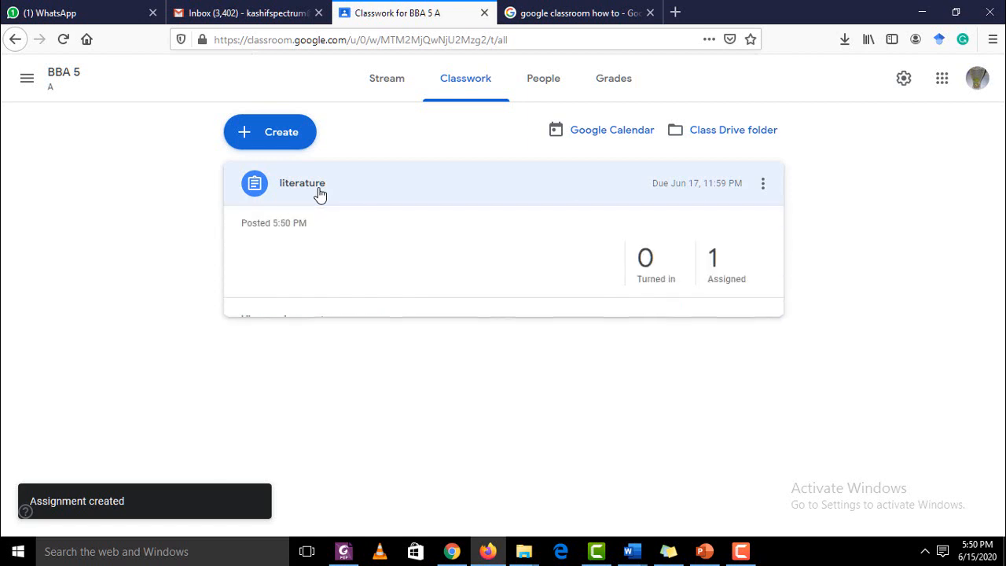
{"action": "left_click", "coordinate": [320, 195]}
{"action": "left_click", "coordinate": [321, 195]}
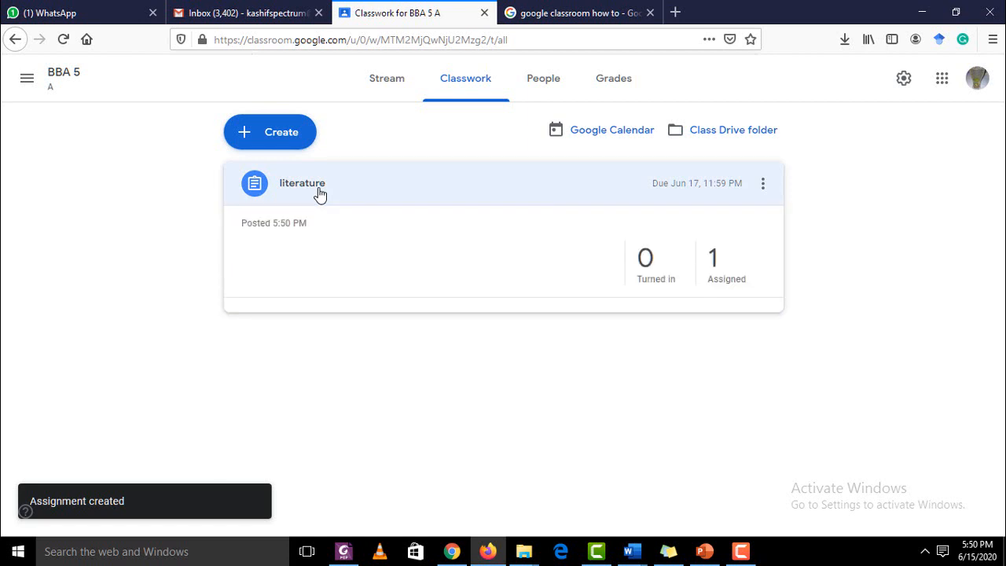
{"action": "left_click", "coordinate": [283, 323]}
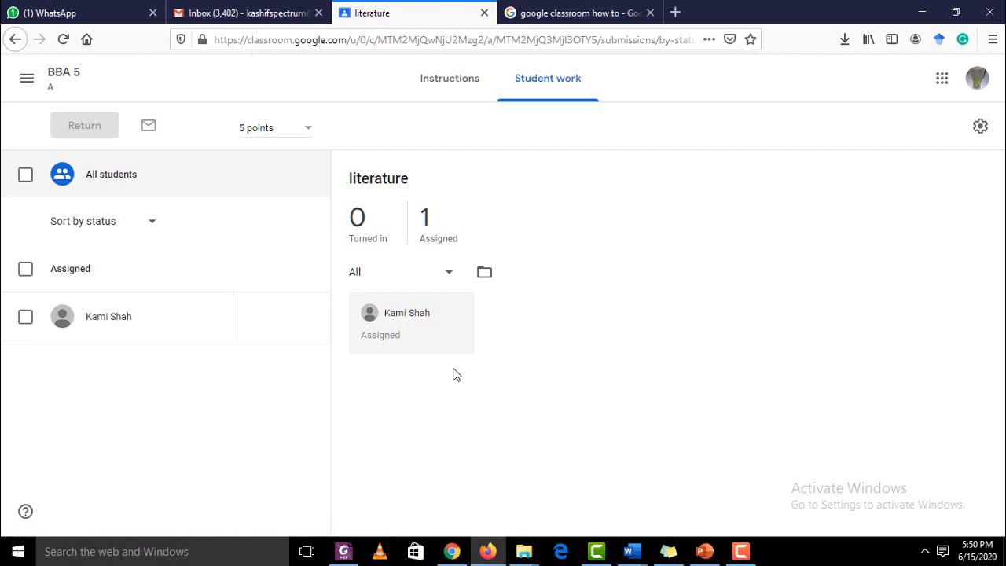
Switch to the student's Classroom in Chrome and open the full view of the literature assignment from the BBA 5 classwork
{"action": "left_click", "coordinate": [460, 553]}
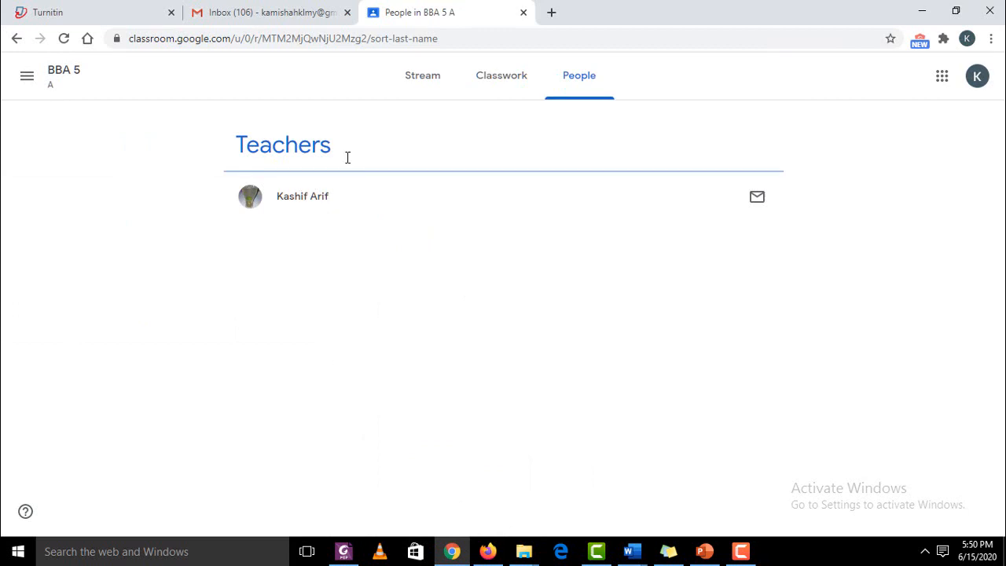
{"action": "left_click", "coordinate": [512, 82]}
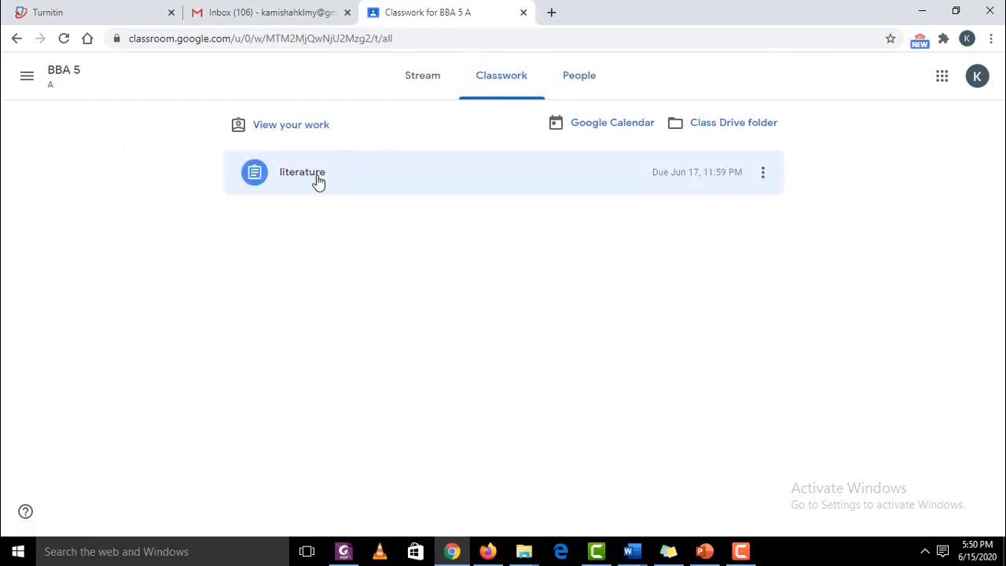
{"action": "left_click", "coordinate": [318, 182]}
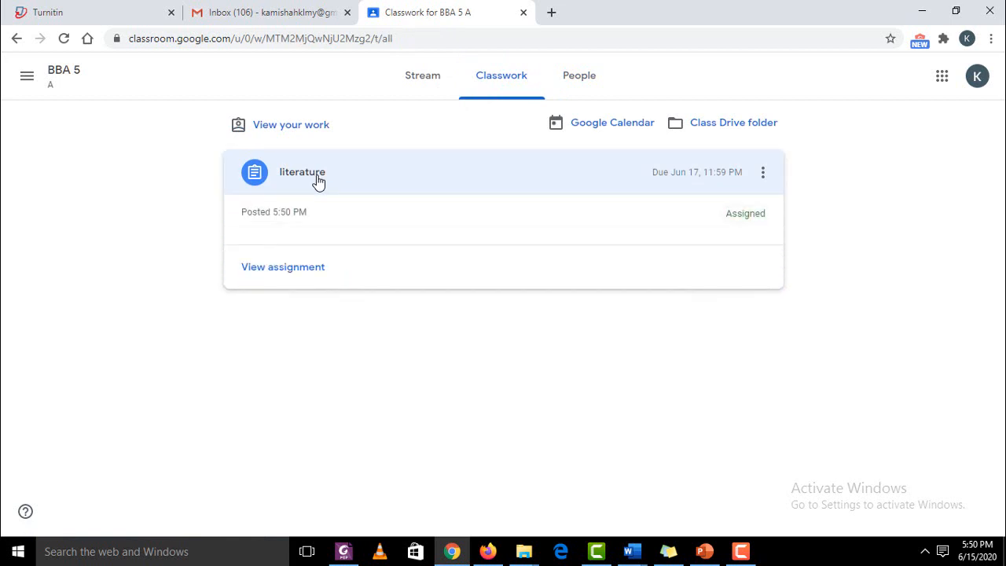
{"action": "left_click", "coordinate": [308, 269]}
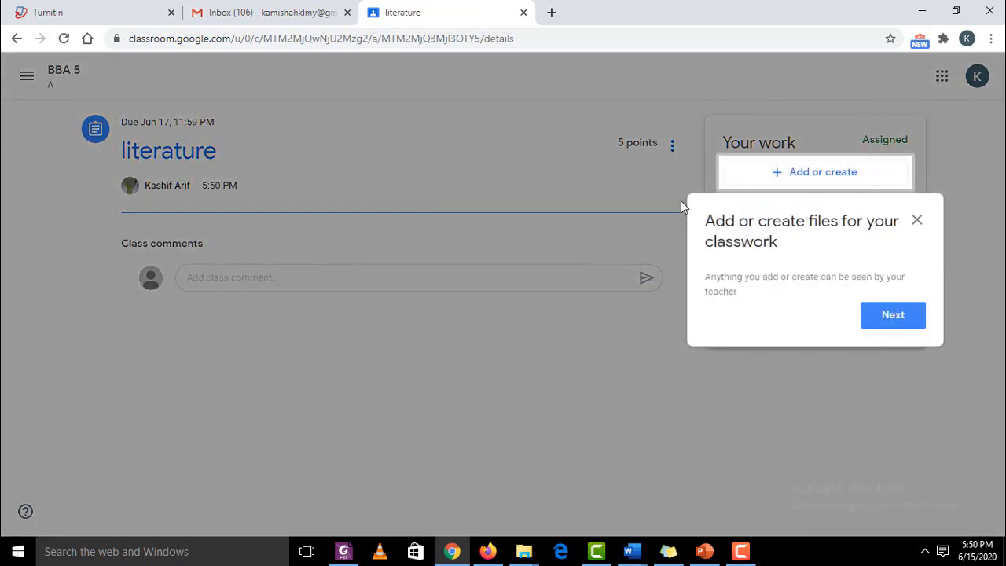
{"action": "left_click", "coordinate": [917, 221]}
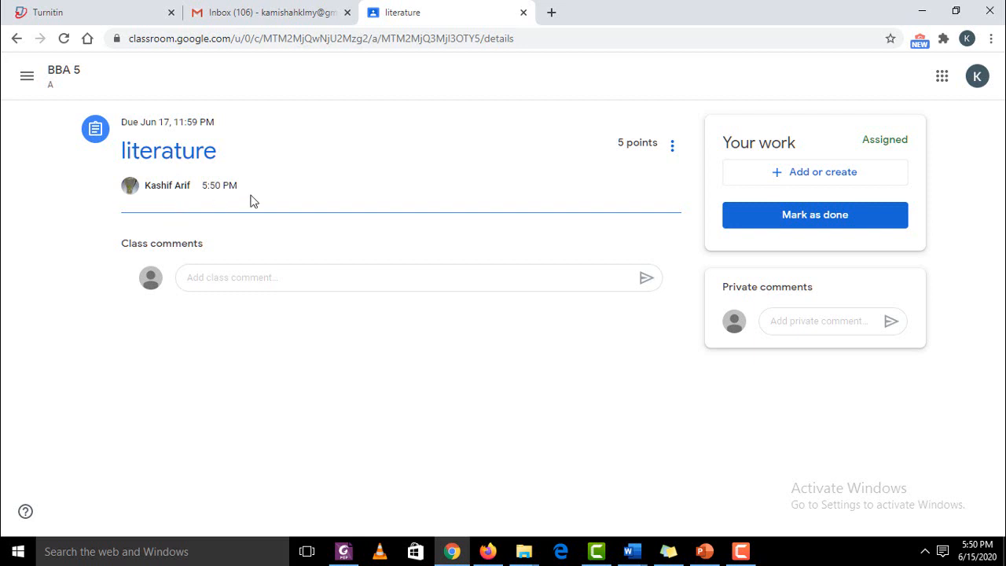
{"action": "left_click", "coordinate": [672, 148]}
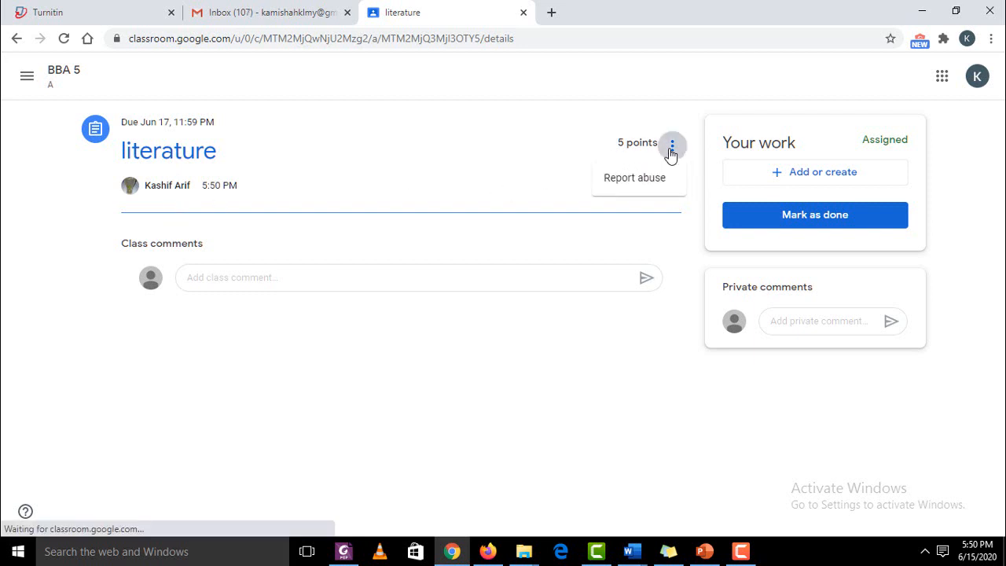
{"action": "left_click", "coordinate": [519, 191]}
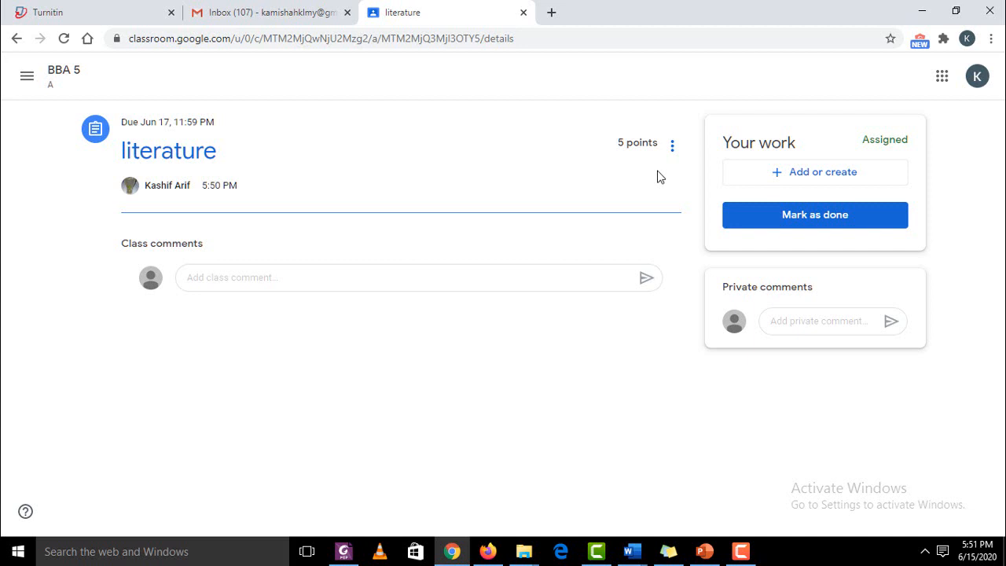
Upload dividend.pdf from the device as the student's work for the literature assignment
{"action": "left_click", "coordinate": [792, 178]}
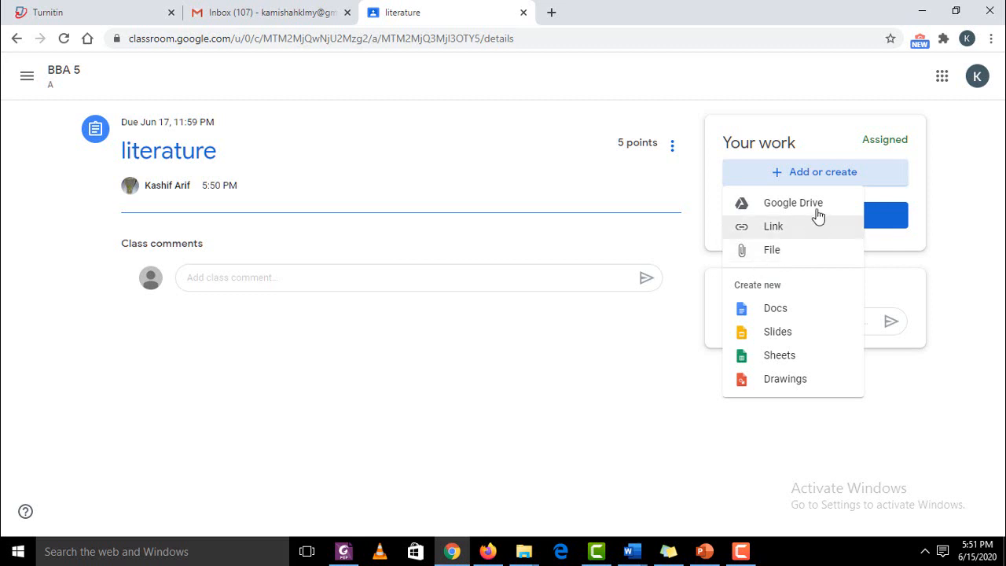
{"action": "left_click", "coordinate": [773, 251]}
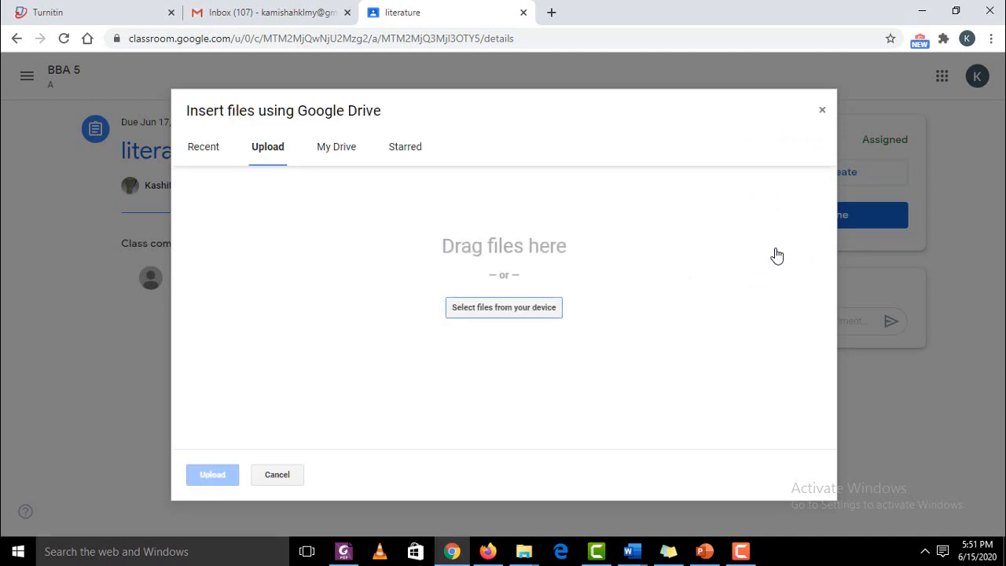
{"action": "left_click", "coordinate": [532, 311]}
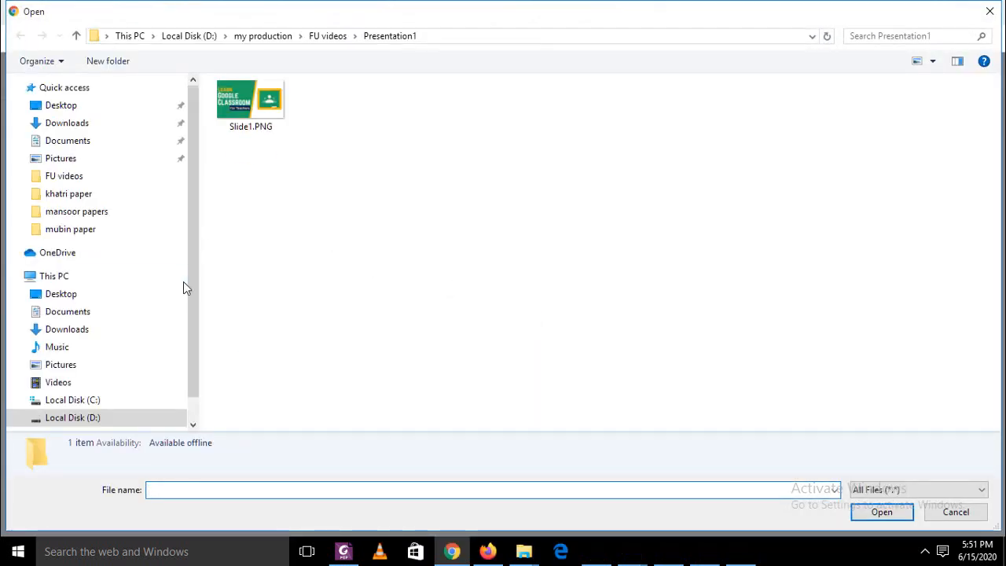
{"action": "left_click", "coordinate": [126, 228]}
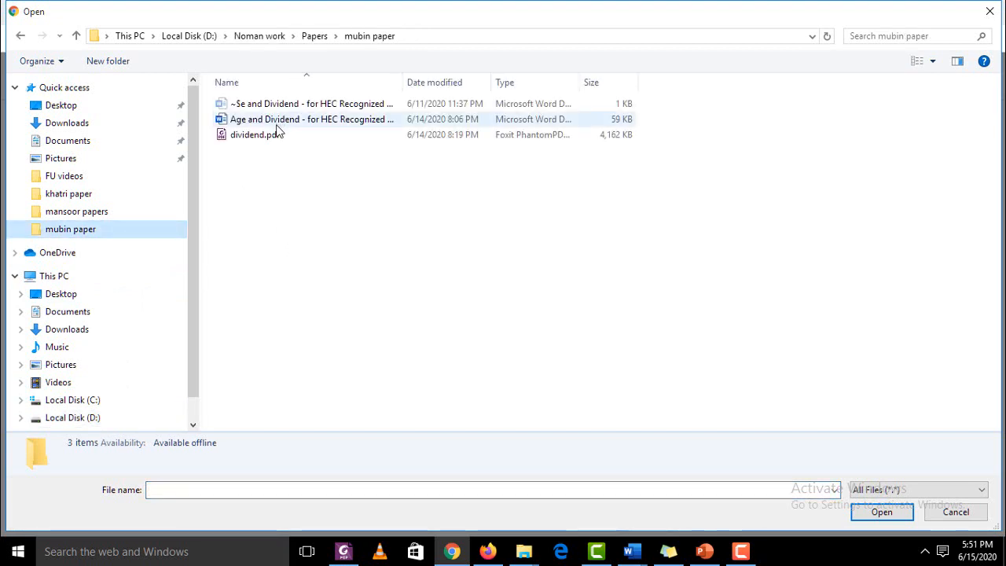
{"action": "left_click", "coordinate": [254, 141]}
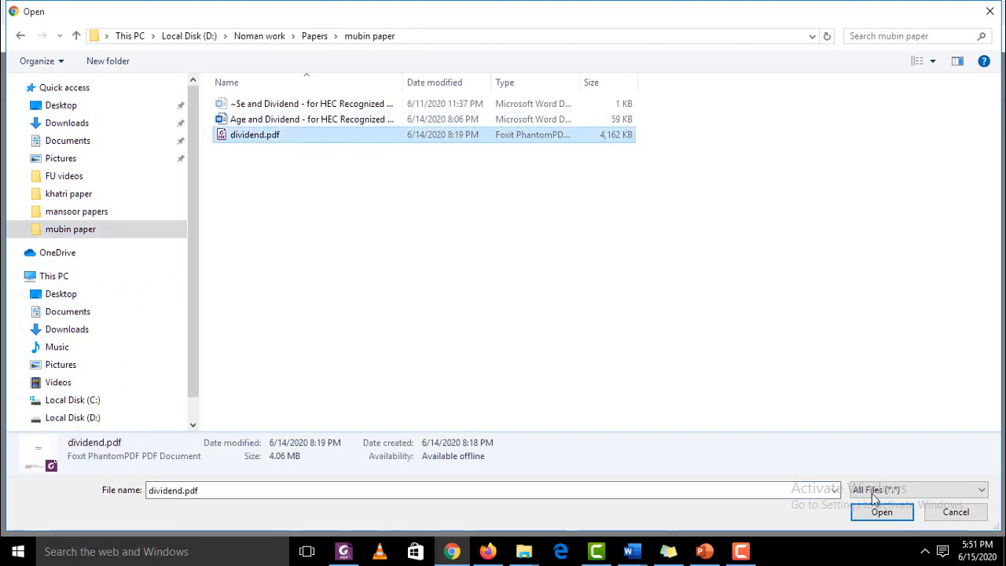
{"action": "left_click", "coordinate": [878, 516]}
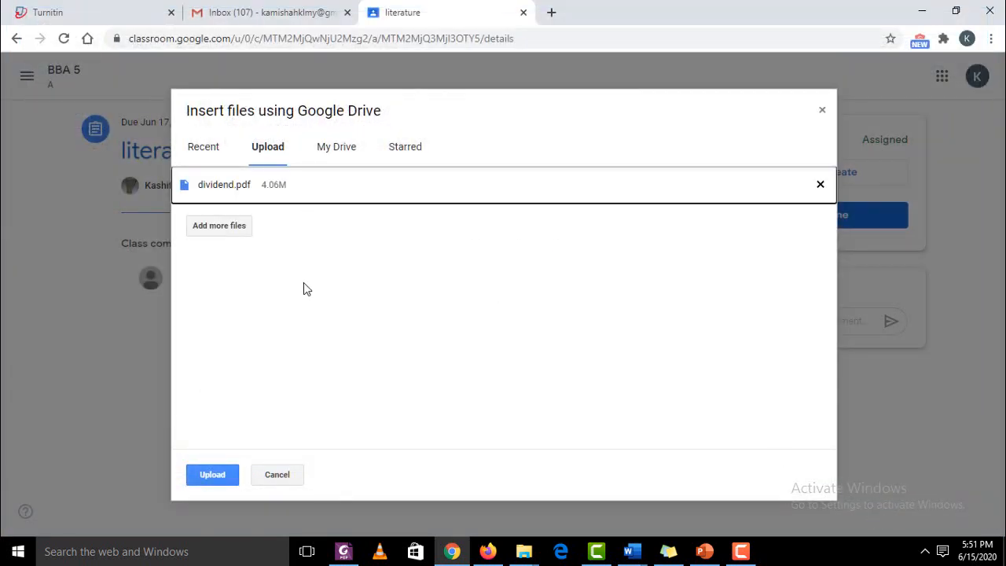
{"action": "left_click", "coordinate": [216, 475]}
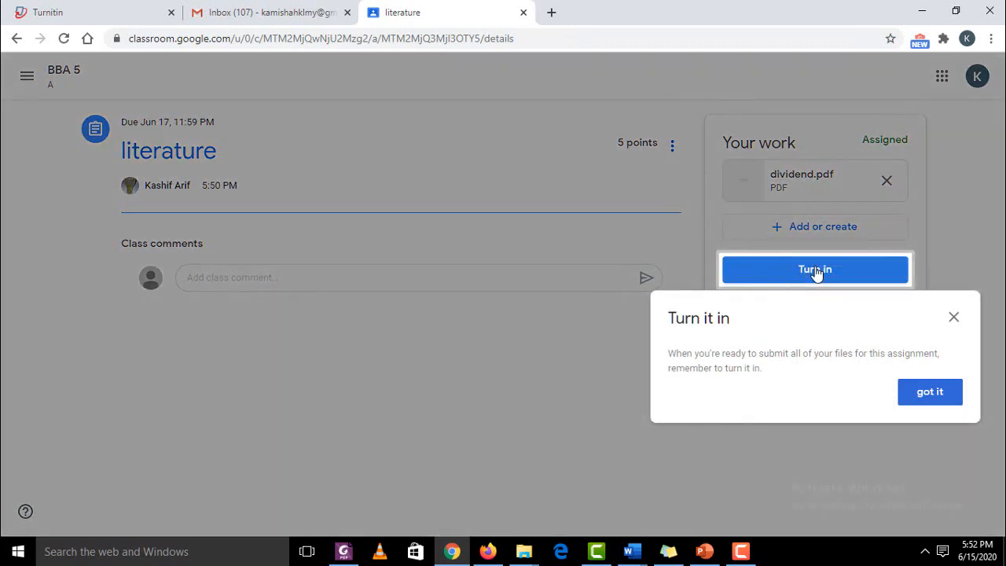
Turn in the student's work with the dividend.pdf attachment, dismissing the turn-in tip
{"action": "left_click", "coordinate": [817, 271]}
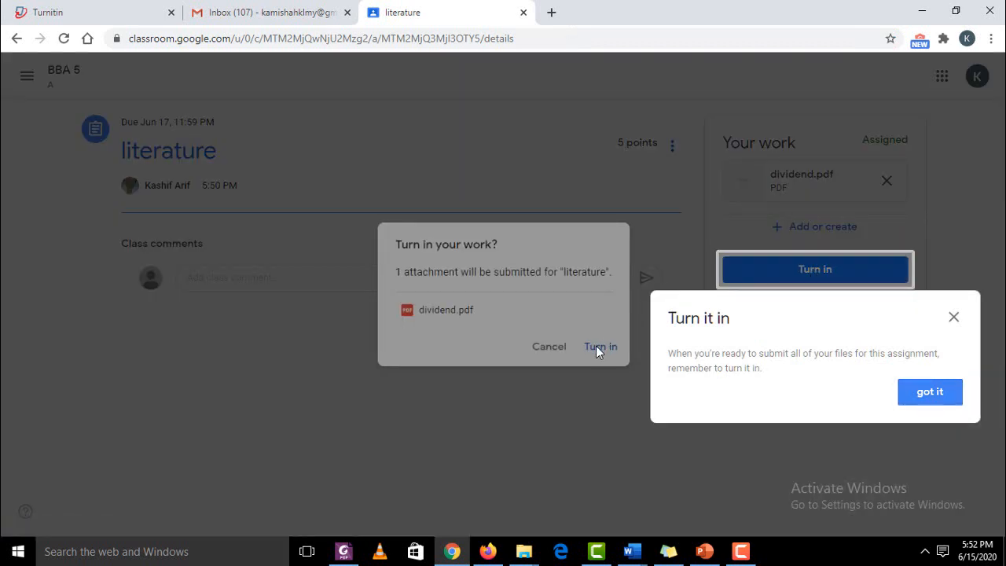
{"action": "left_click", "coordinate": [953, 317]}
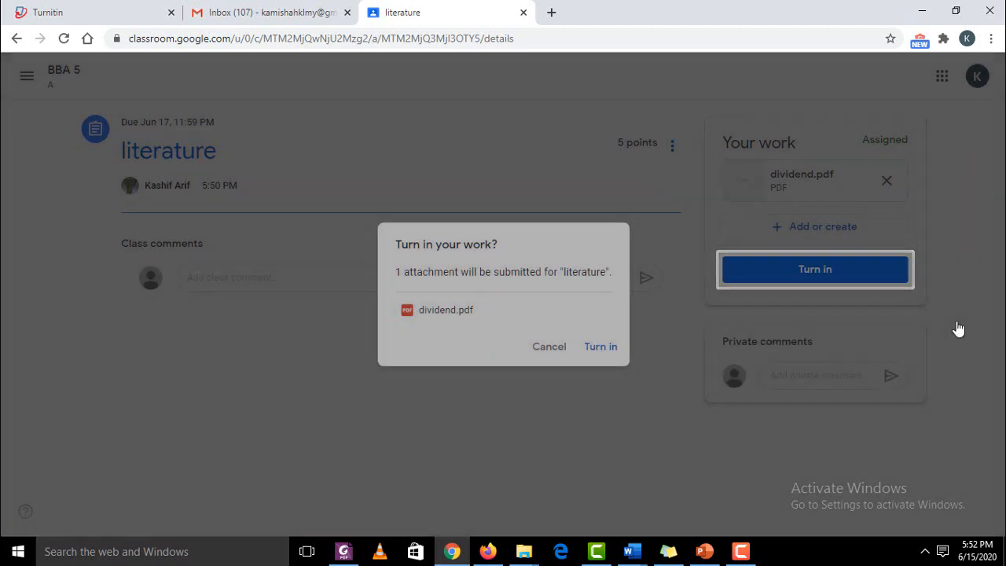
{"action": "left_click", "coordinate": [602, 347]}
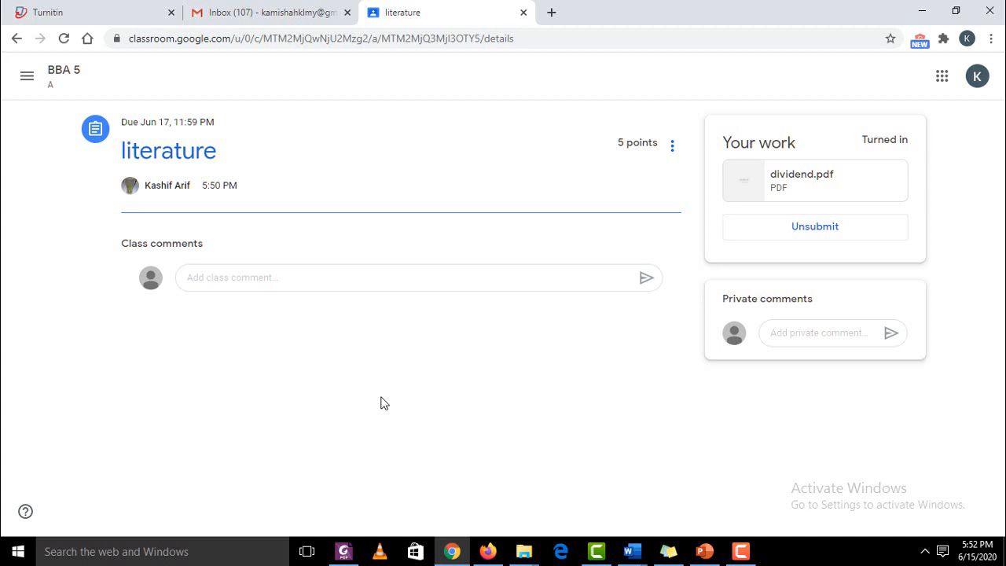
Switch to the teacher's Classroom in Firefox, open the student's submitted dividend.pdf in the grading view and skim its pages
{"action": "left_click", "coordinate": [487, 553]}
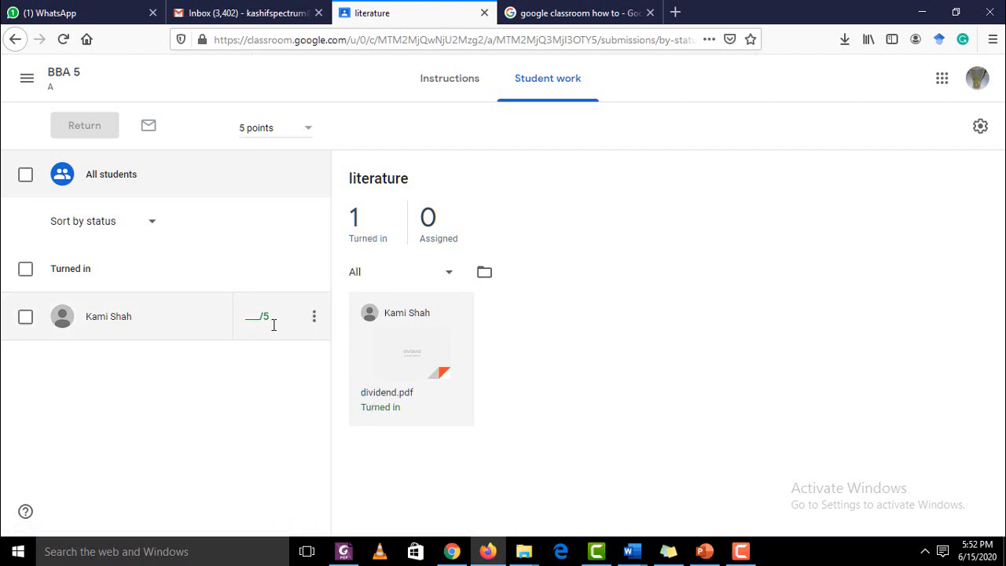
{"action": "left_click", "coordinate": [313, 316]}
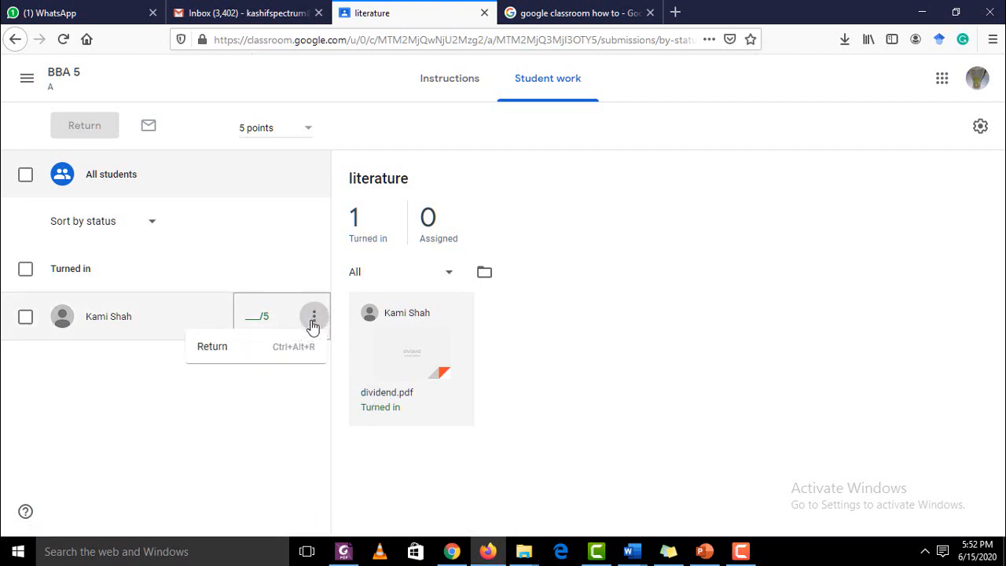
{"action": "left_click", "coordinate": [245, 315]}
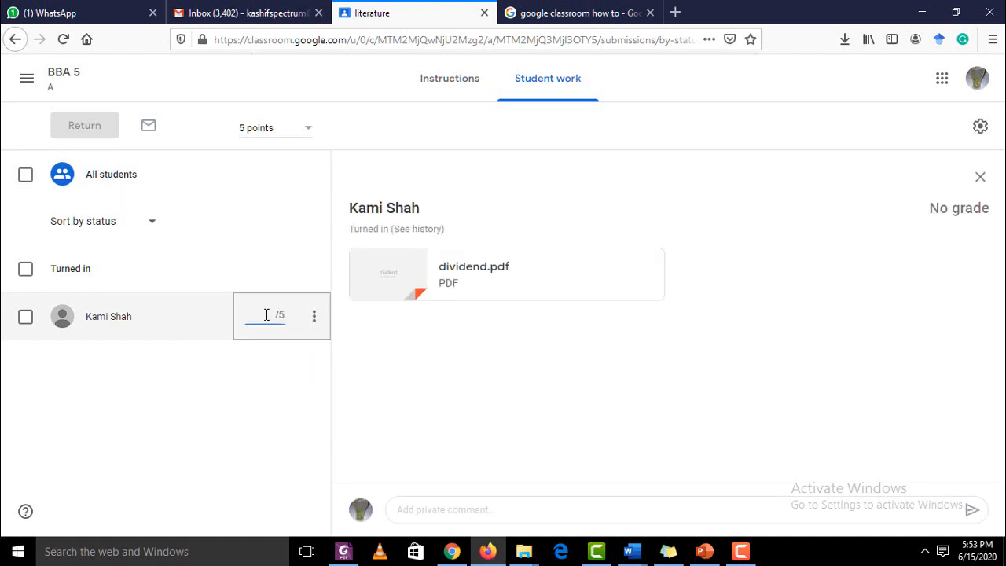
{"action": "left_click", "coordinate": [477, 281]}
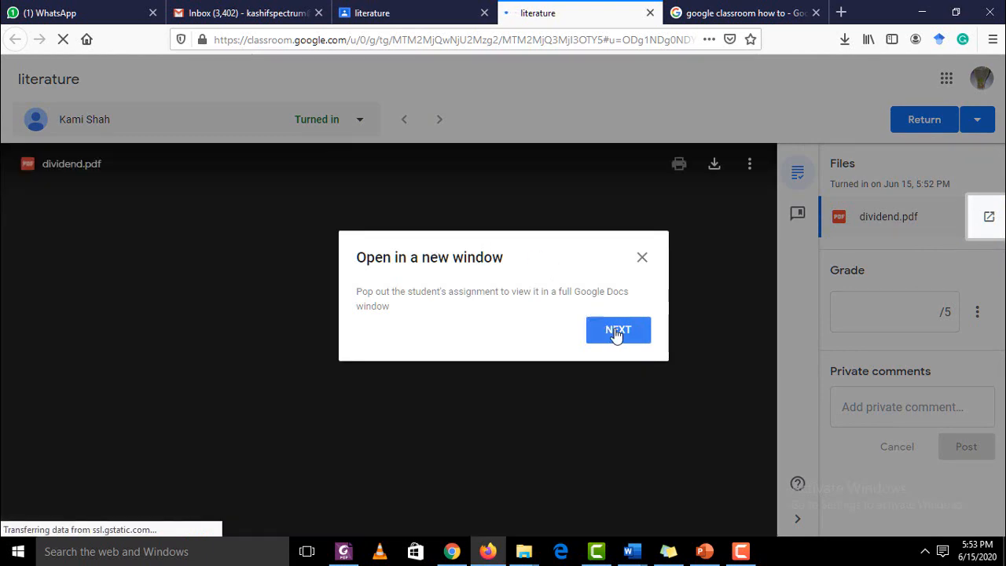
{"action": "left_click", "coordinate": [642, 259]}
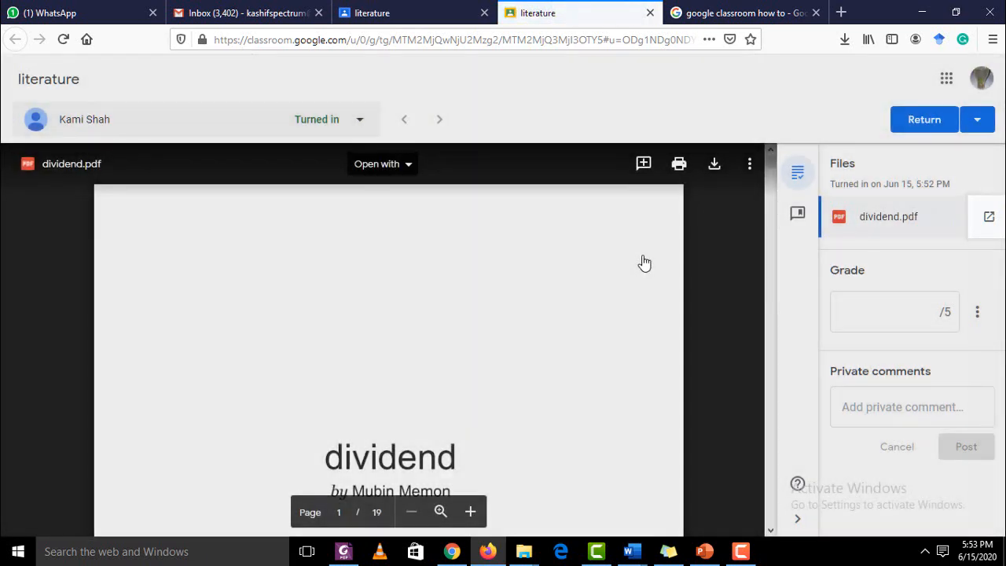
{"action": "scroll", "coordinate": [505, 373], "scroll_direction": "down", "scroll_amount": 10}
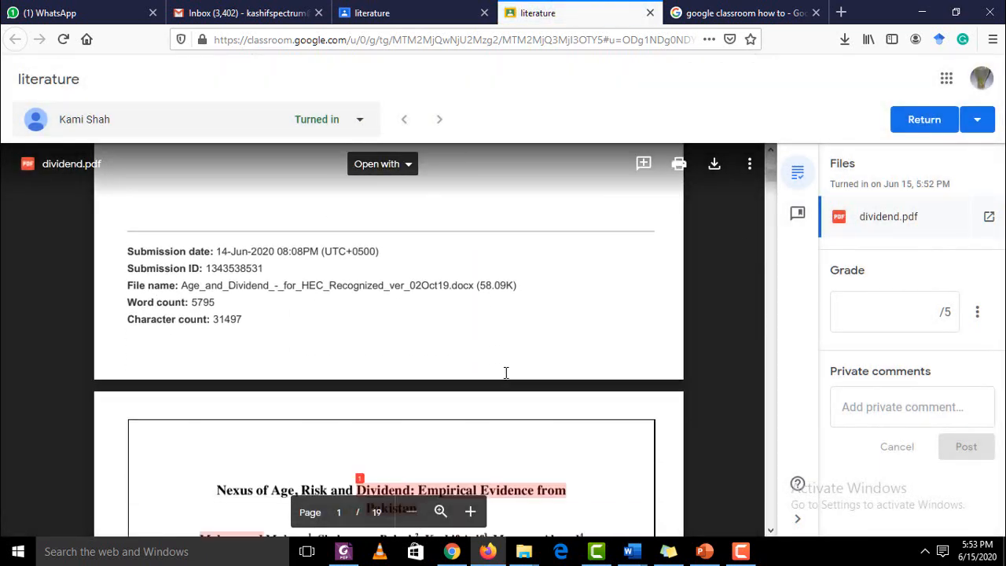
{"action": "scroll", "coordinate": [505, 372], "scroll_direction": "down", "scroll_amount": 15}
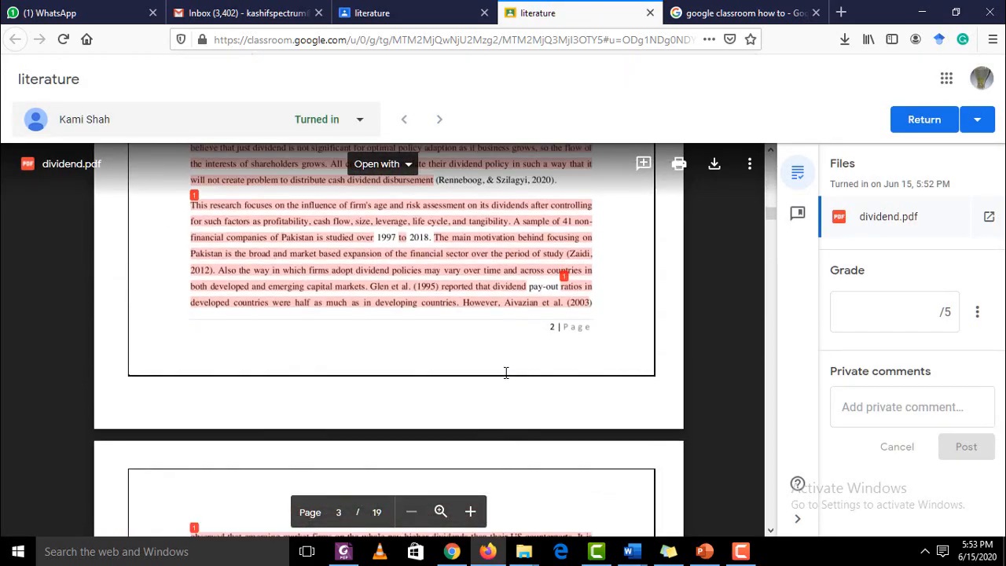
{"action": "scroll", "coordinate": [505, 372], "scroll_direction": "down", "scroll_amount": 15}
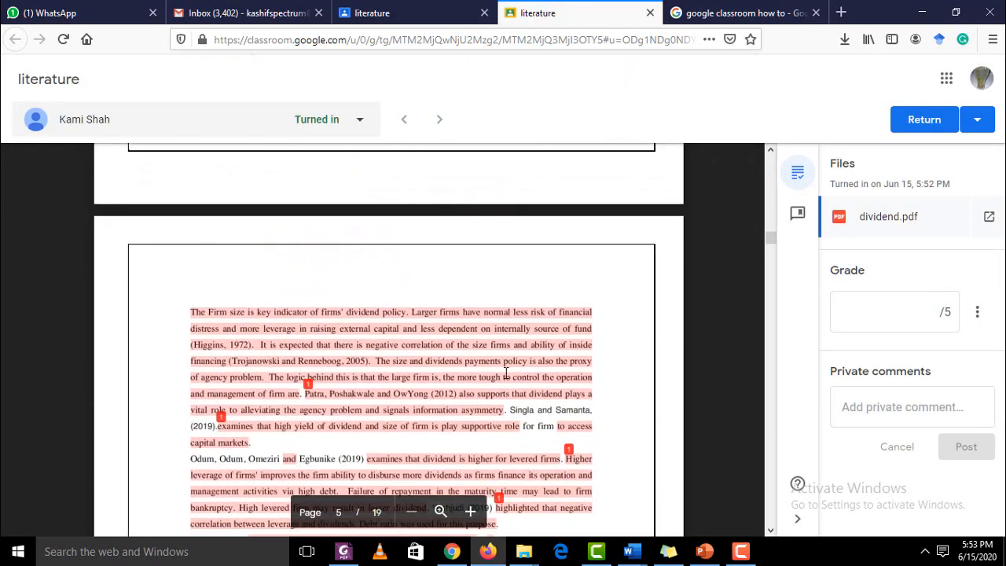
{"action": "scroll", "coordinate": [505, 373], "scroll_direction": "up", "scroll_amount": 20}
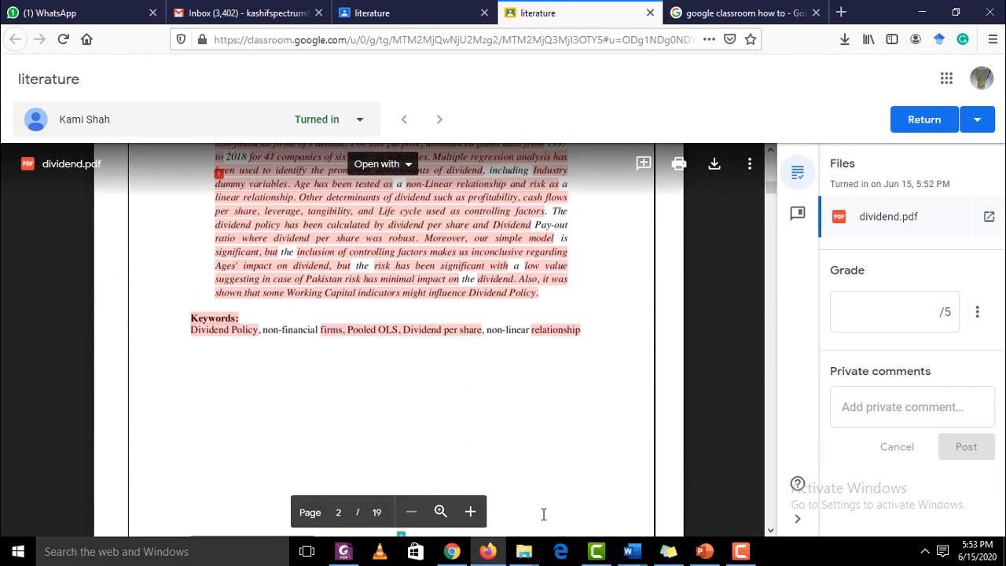
{"action": "scroll", "coordinate": [543, 514], "scroll_direction": "up", "scroll_amount": 3}
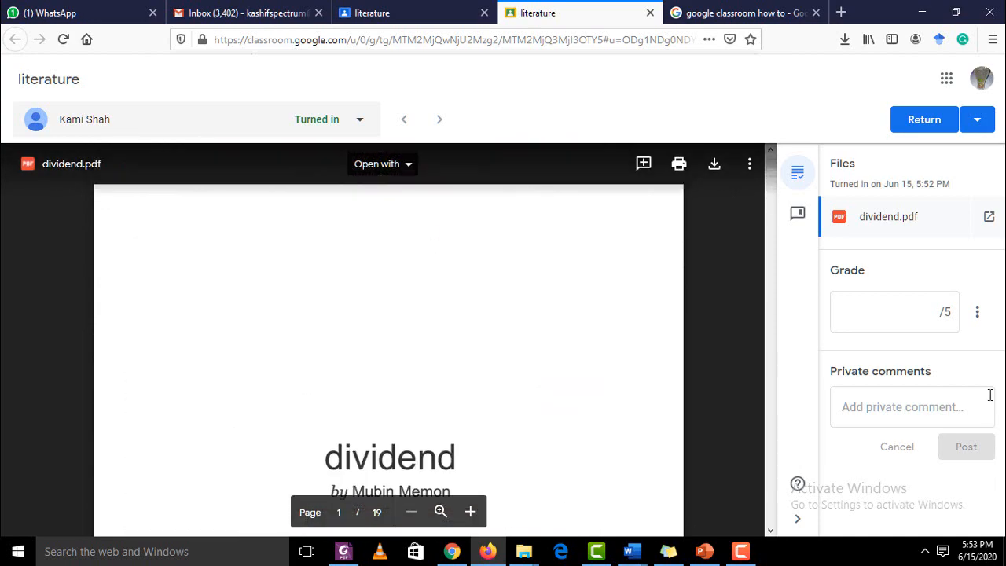
Grade the dividend.pdf submission 3 out of 5 and return it to the student without a private comment
{"action": "left_click", "coordinate": [920, 323]}
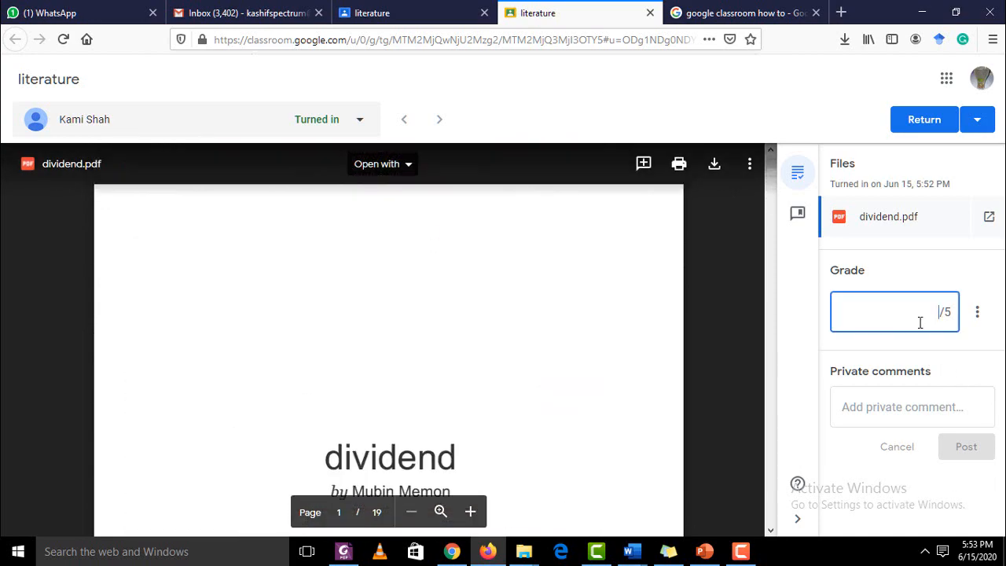
{"action": "type", "text": "3"}
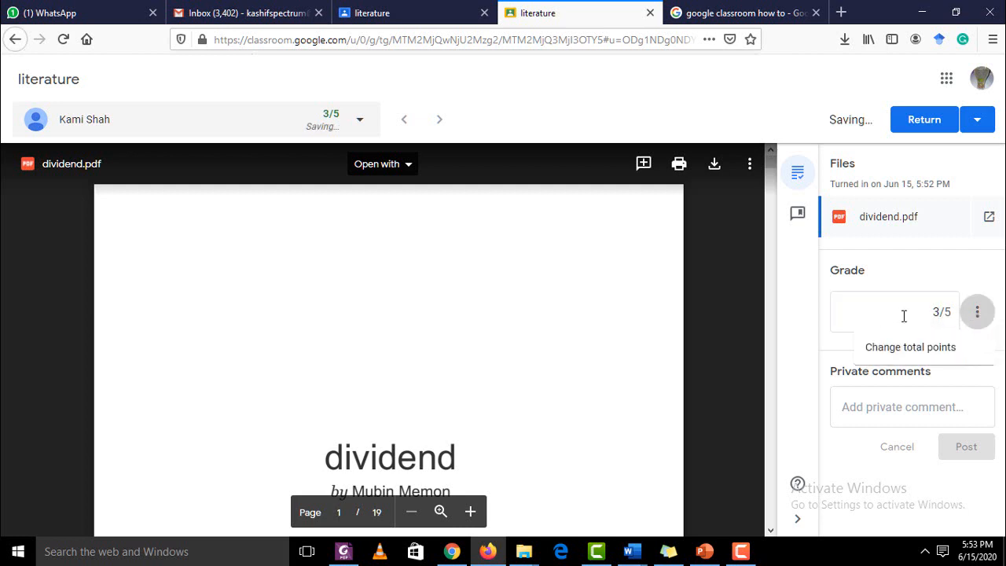
{"action": "left_click", "coordinate": [933, 311]}
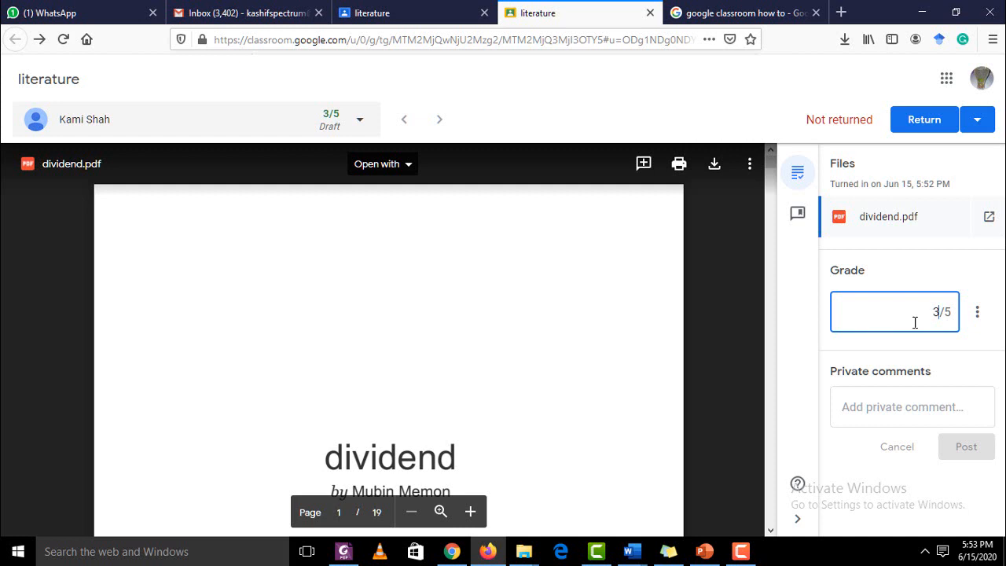
{"action": "left_click", "coordinate": [869, 405]}
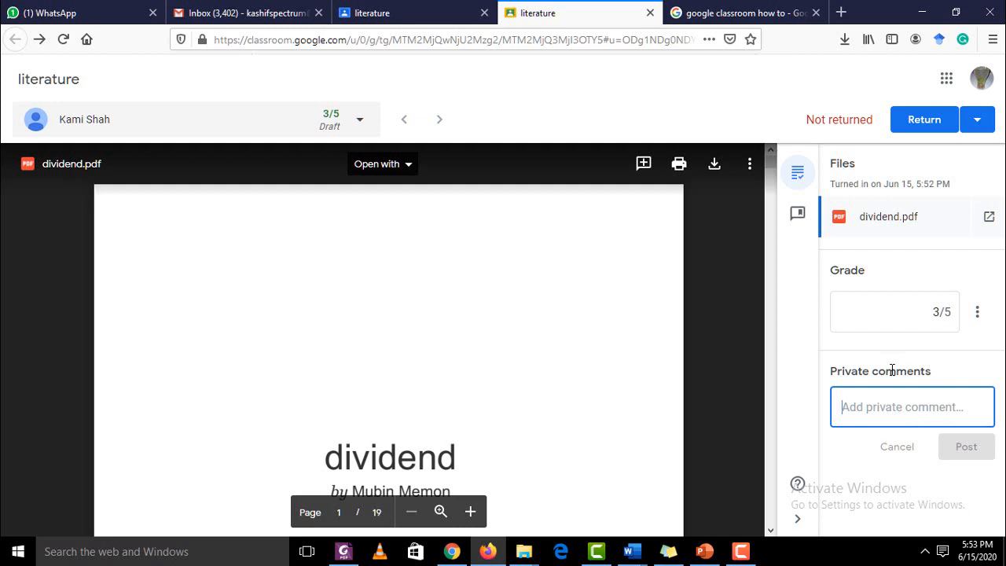
{"action": "left_click", "coordinate": [915, 128]}
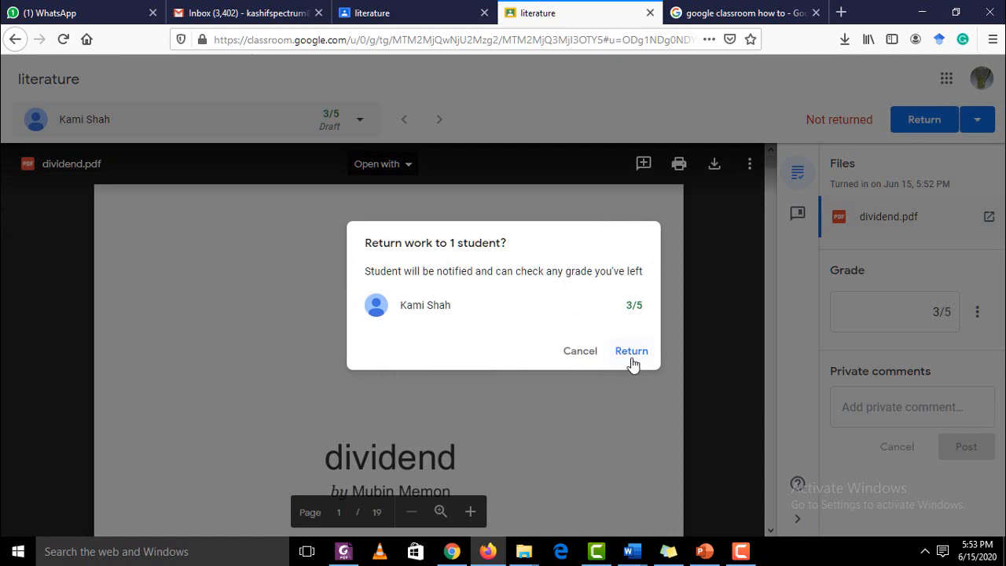
{"action": "left_click", "coordinate": [631, 351]}
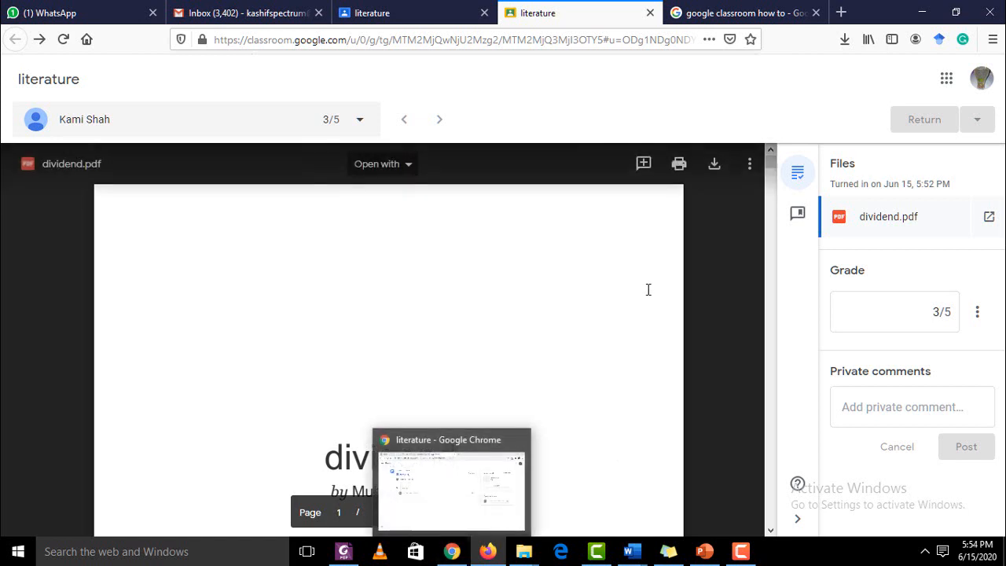
Close the grading view and switch to the student's Classroom in Chrome to check the returned grade
{"action": "left_click", "coordinate": [650, 14]}
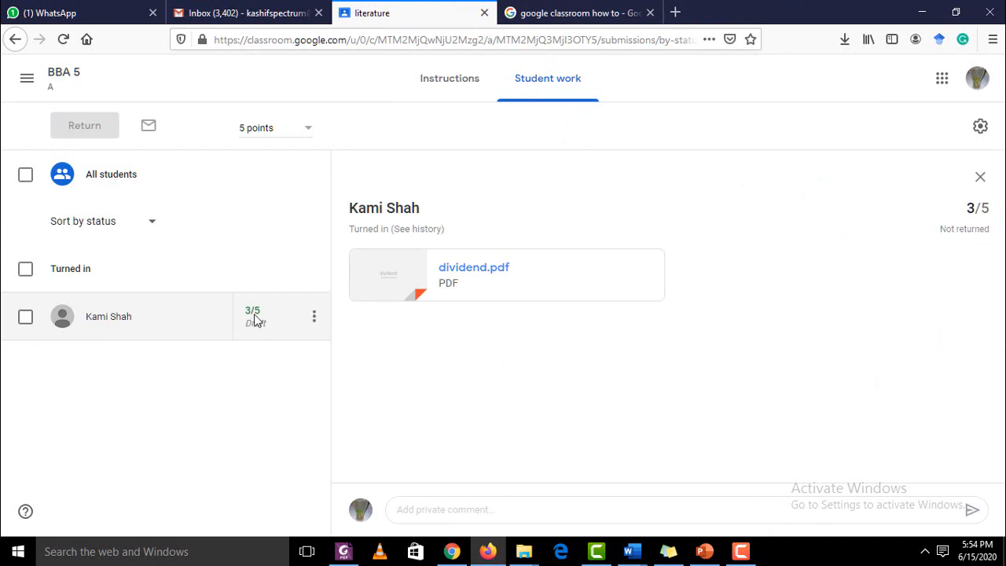
{"action": "mouse_move", "coordinate": [454, 553]}
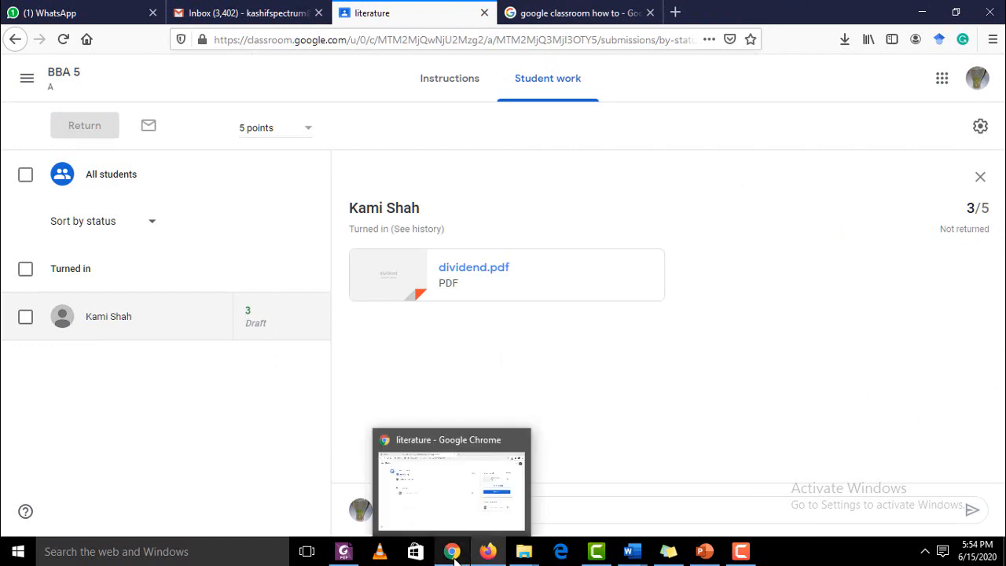
{"action": "left_click", "coordinate": [494, 454]}
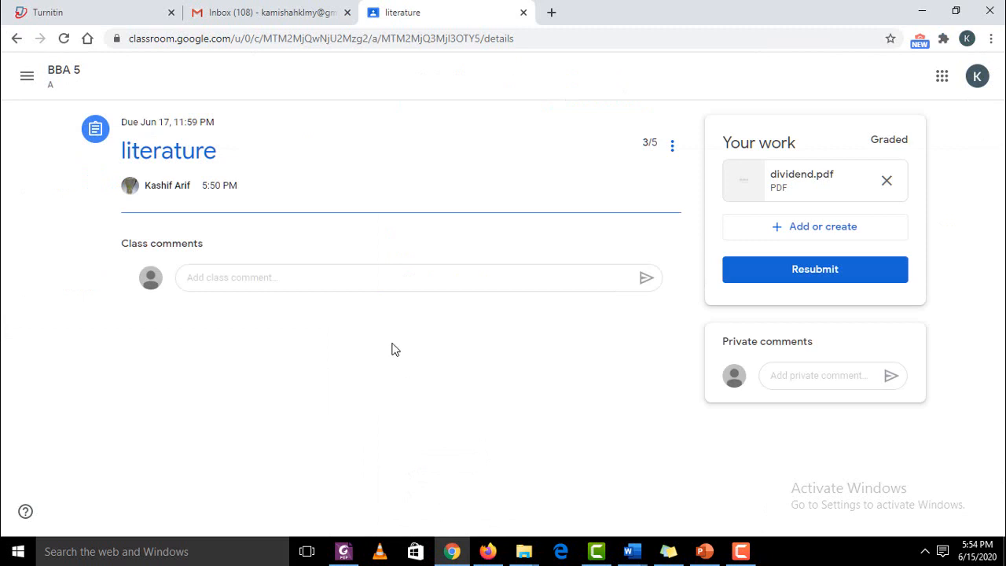